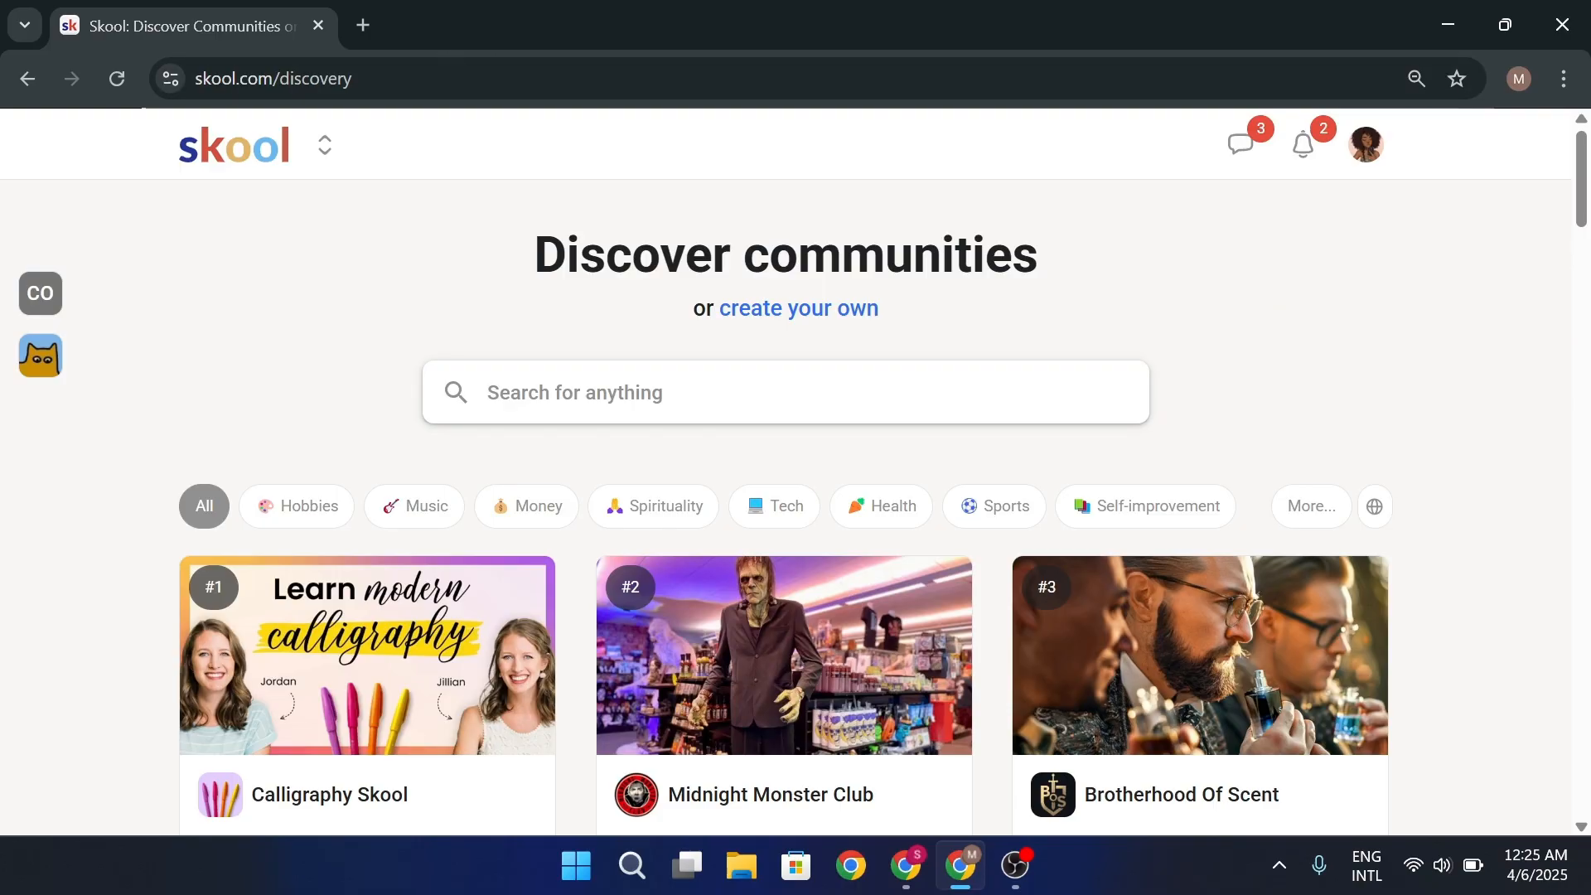
Go to the Classroom of the Community One group
left_click(325, 147)
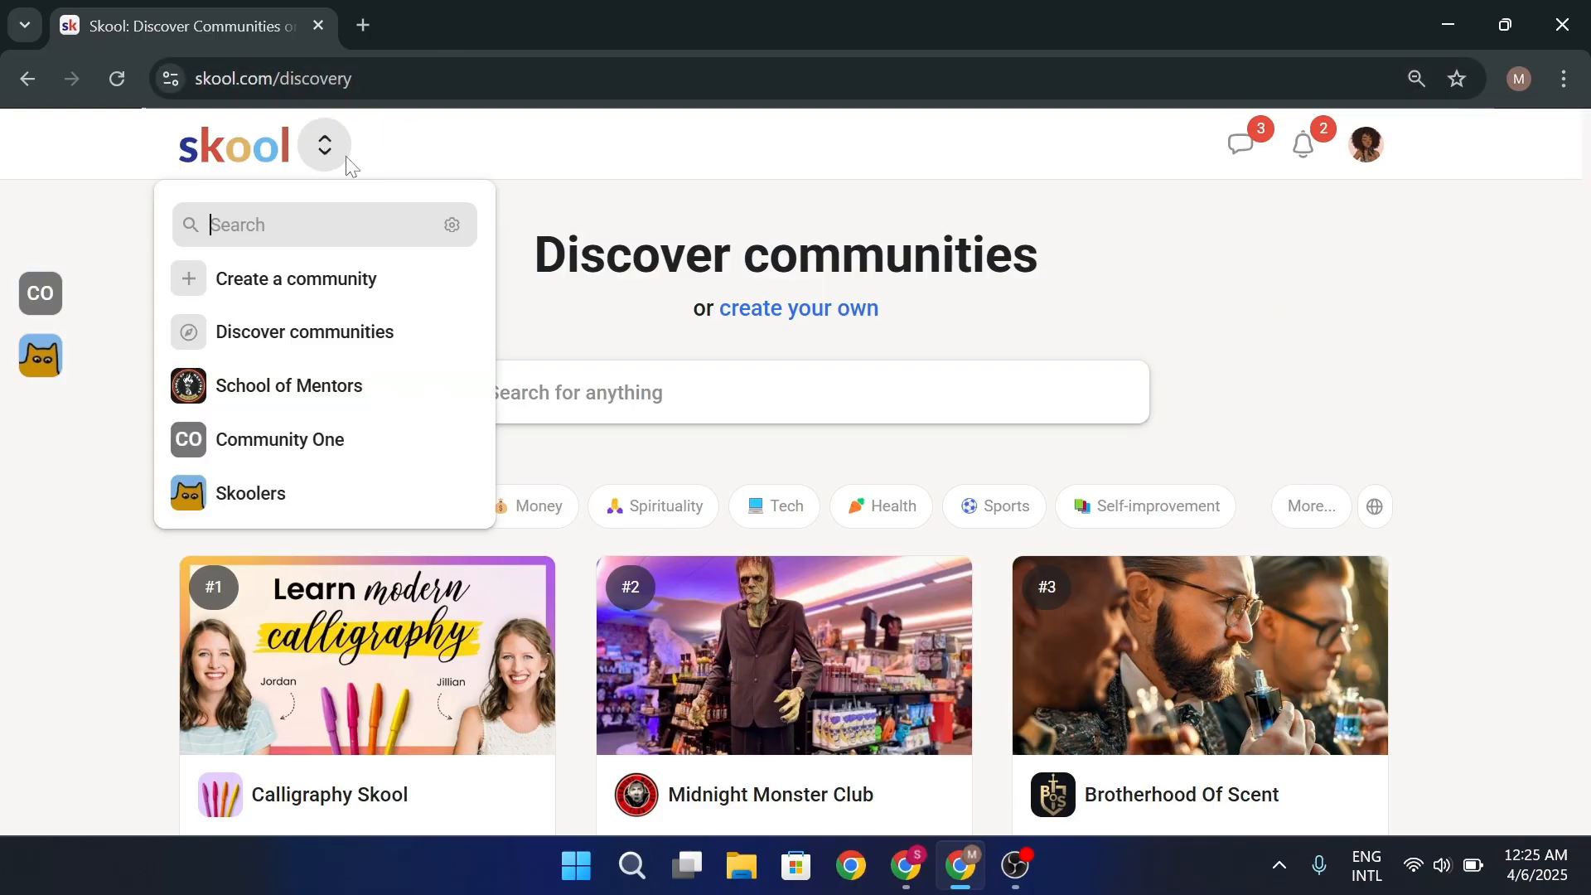
left_click(327, 437)
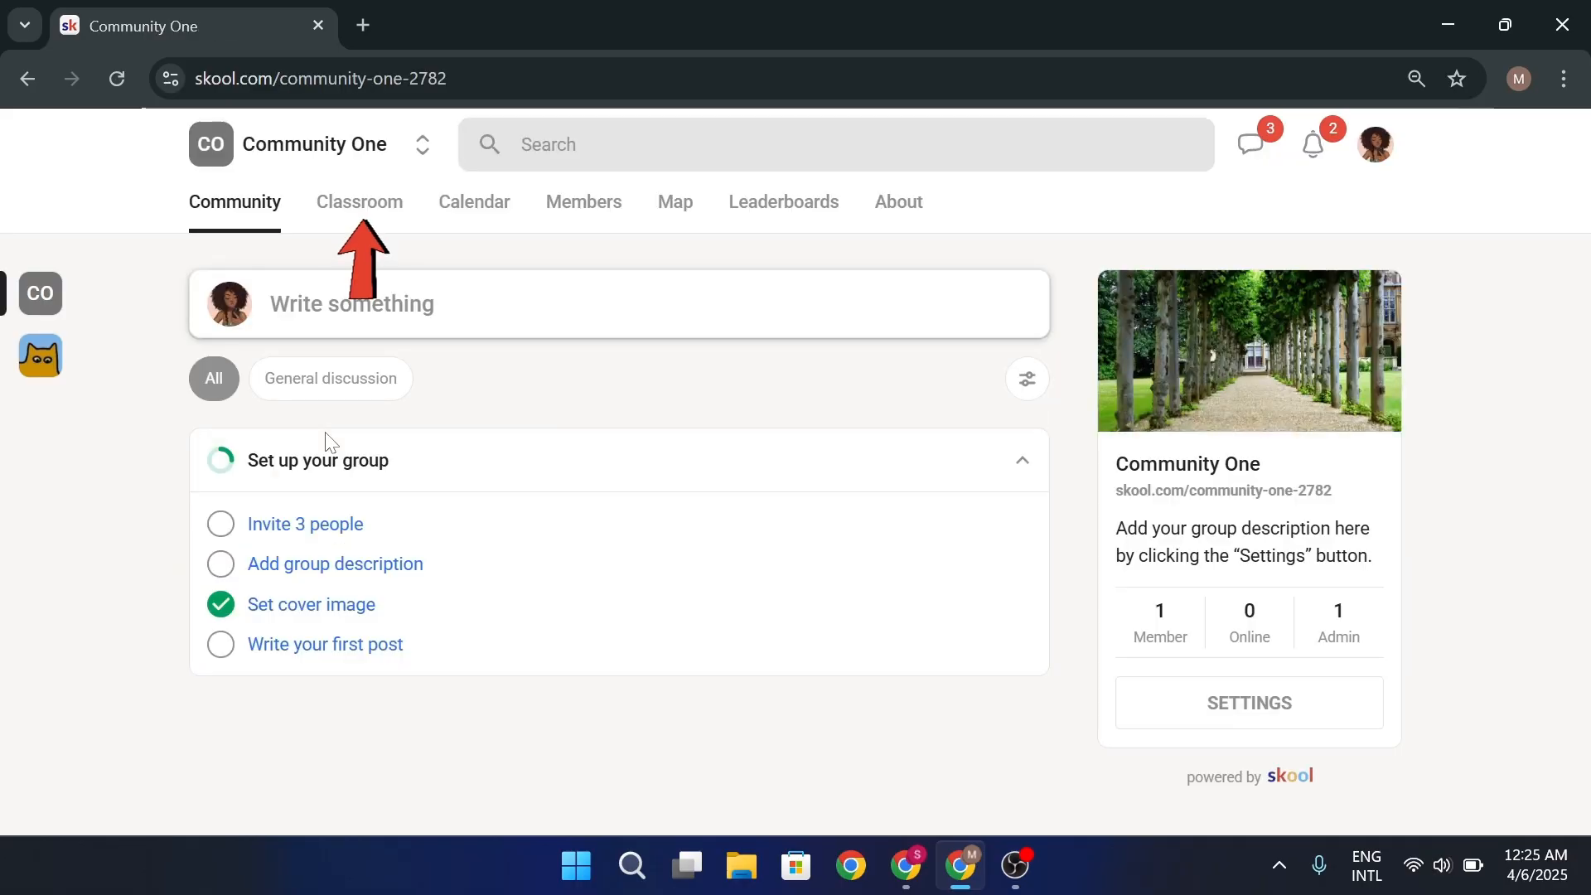
left_click(376, 213)
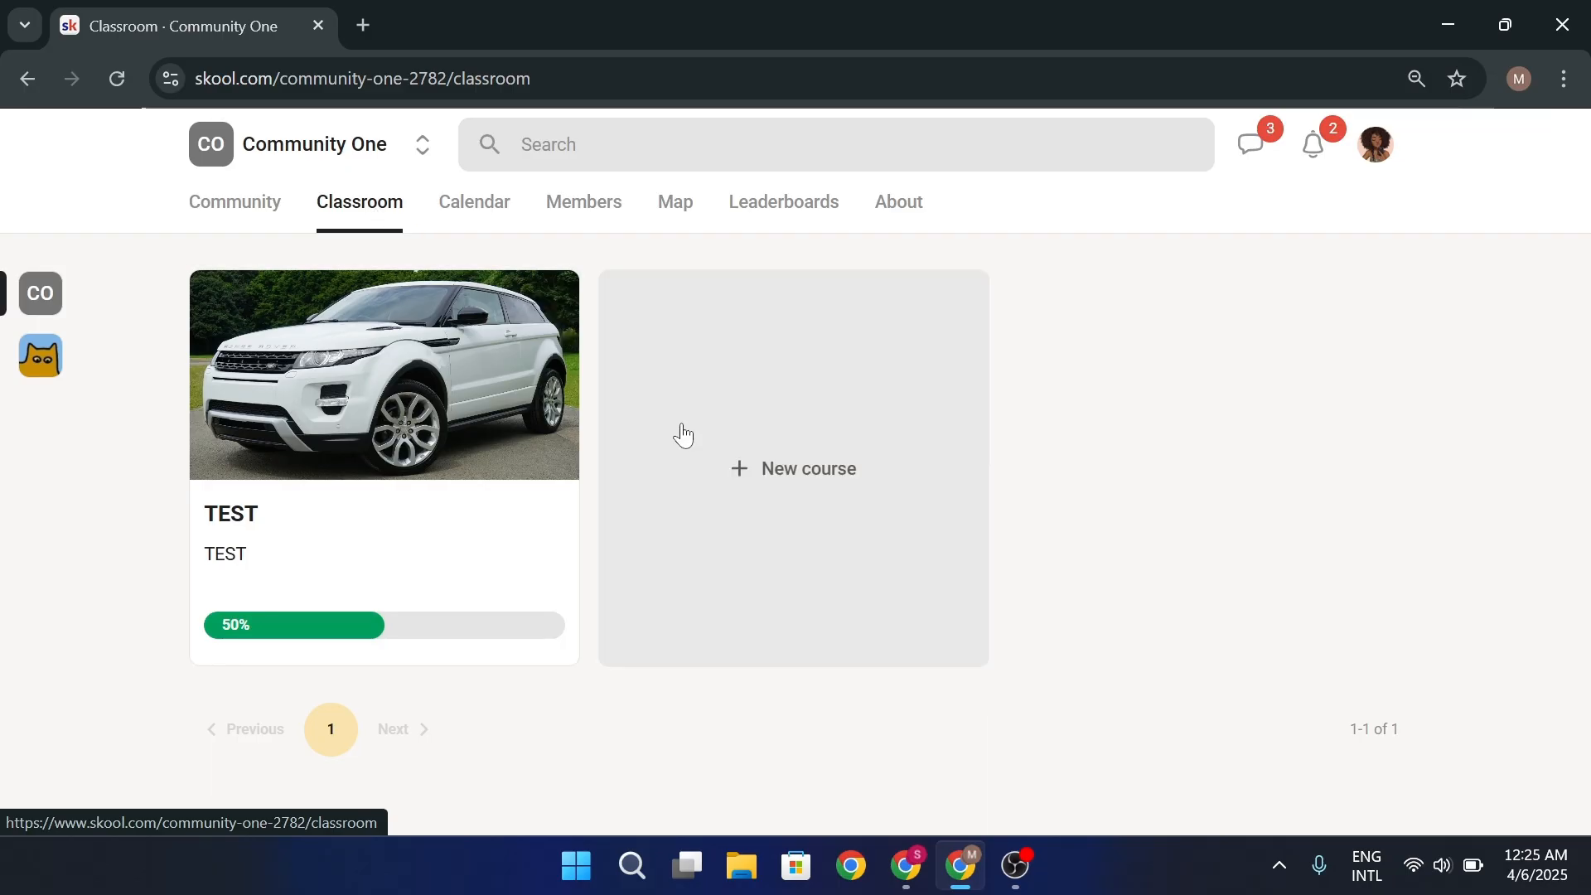
Start a new course named "CAR FANS" with the description "CAR DETAIL"
left_click(718, 464)
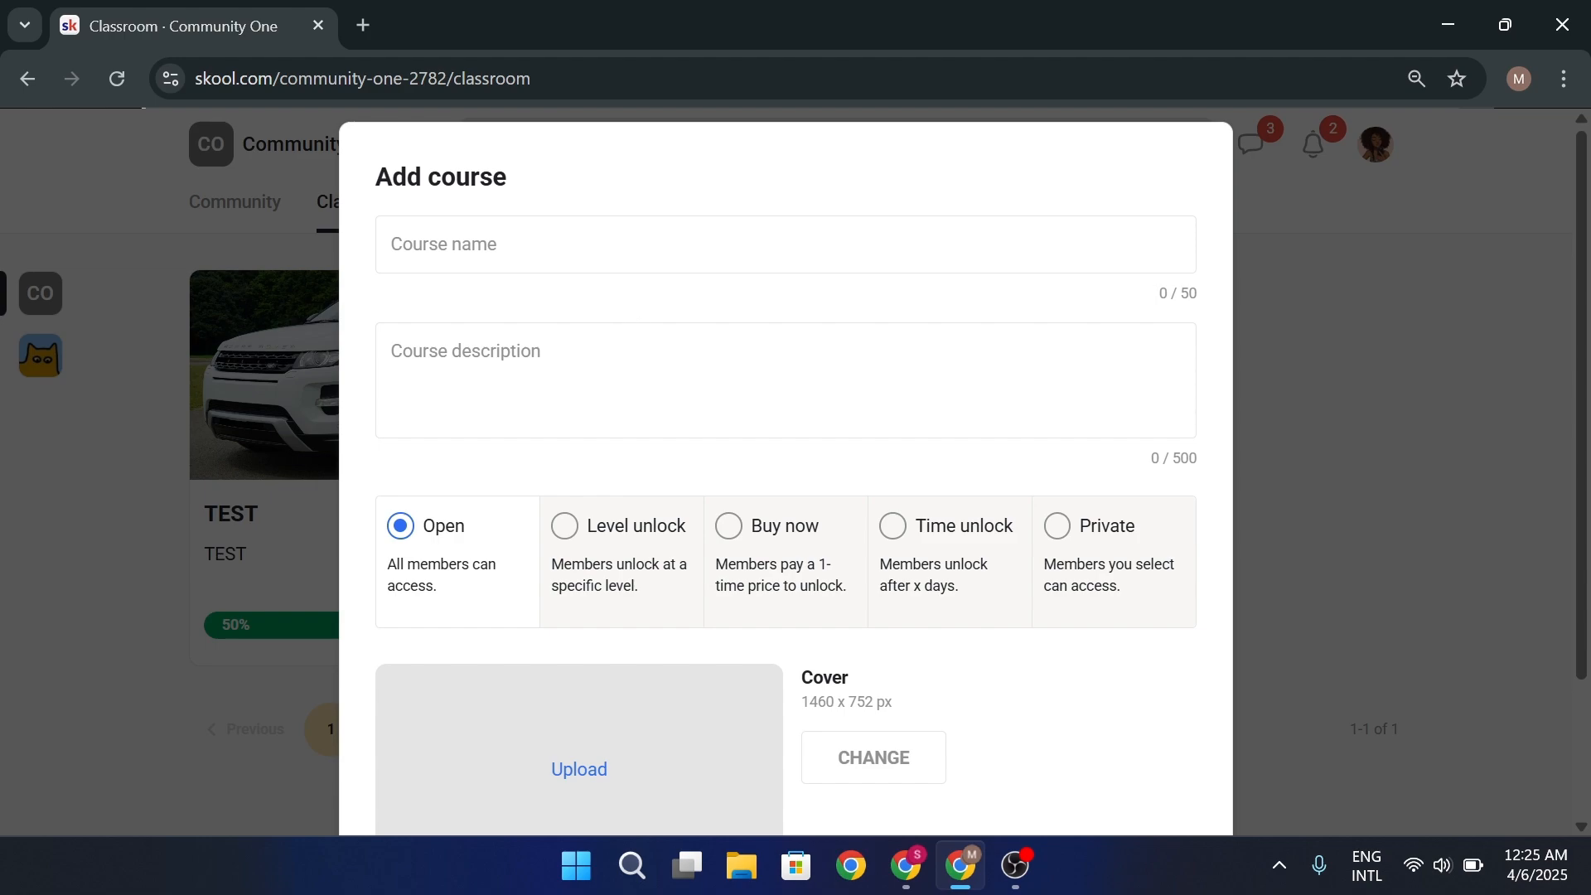
left_click(634, 244)
type("CAR FANS")
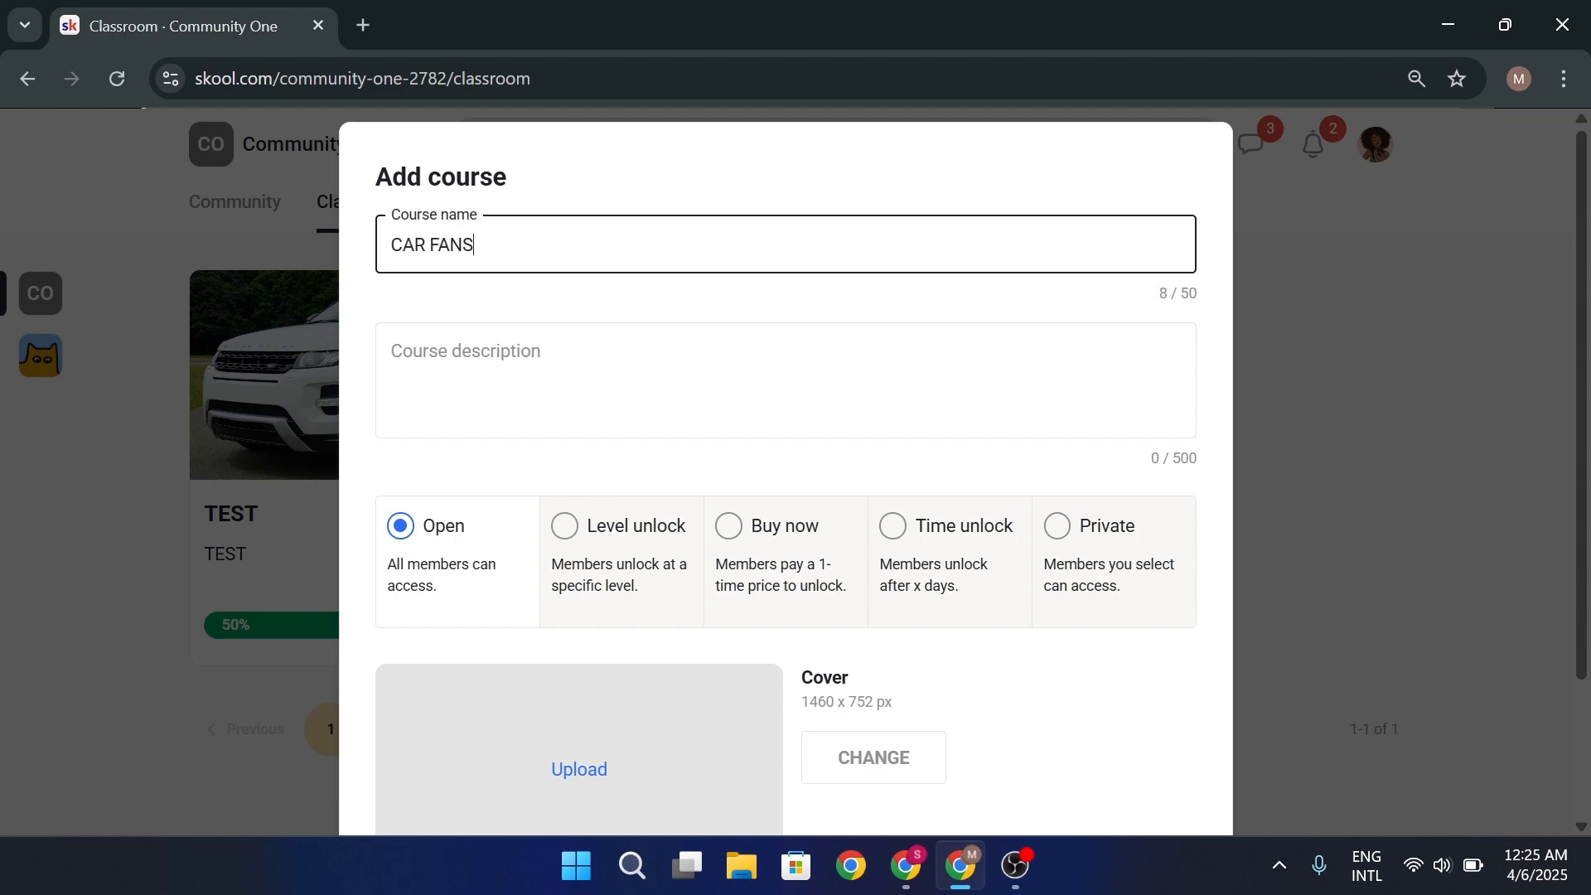
left_click(588, 356)
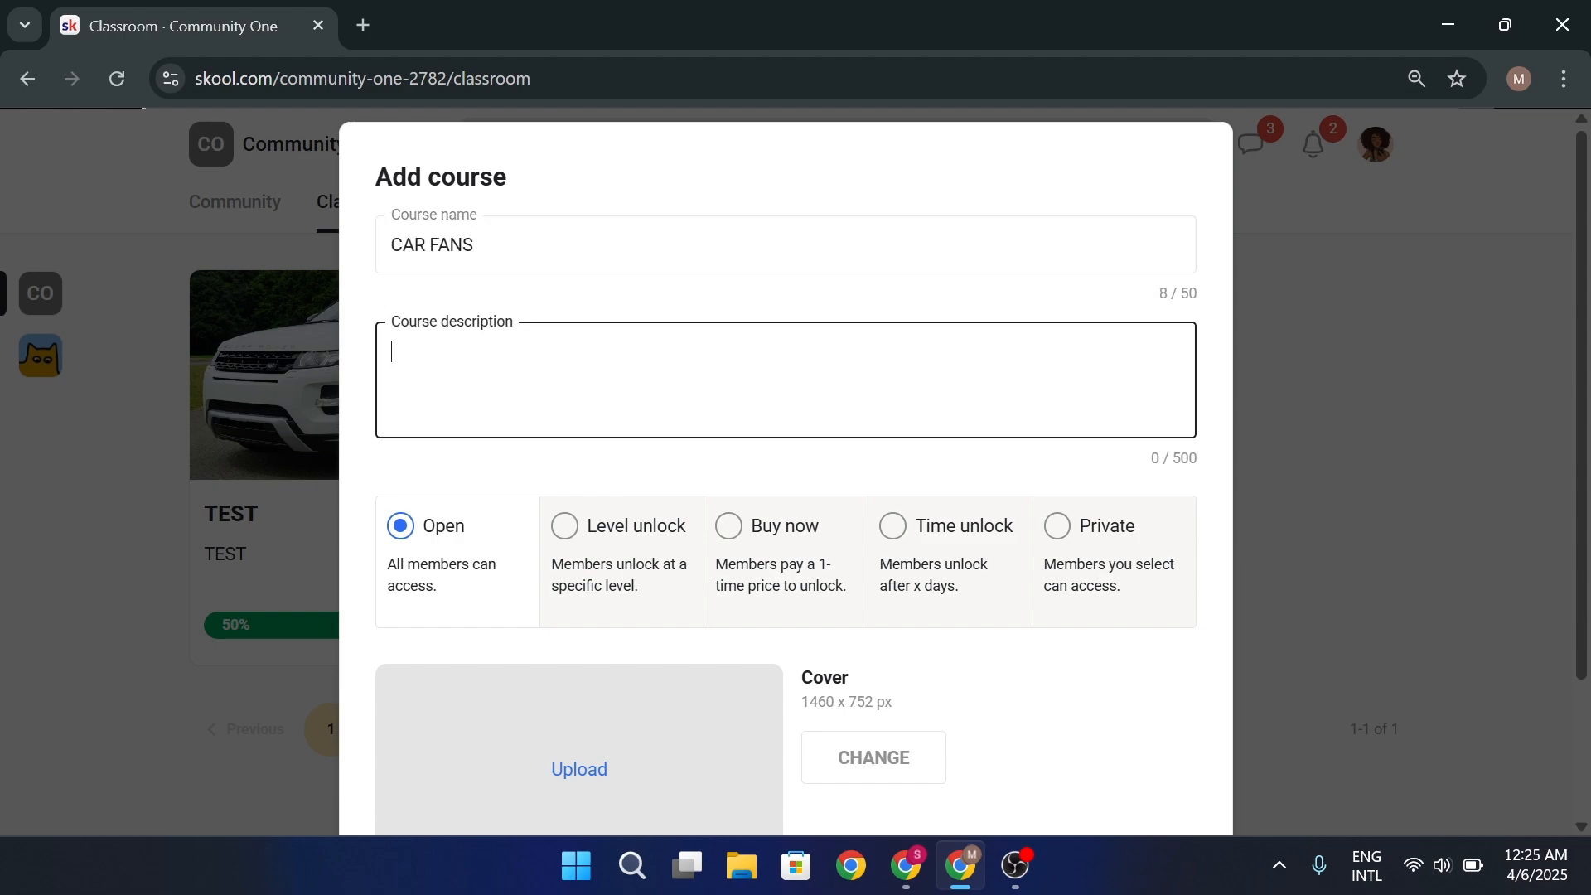
type("CAR DETA")
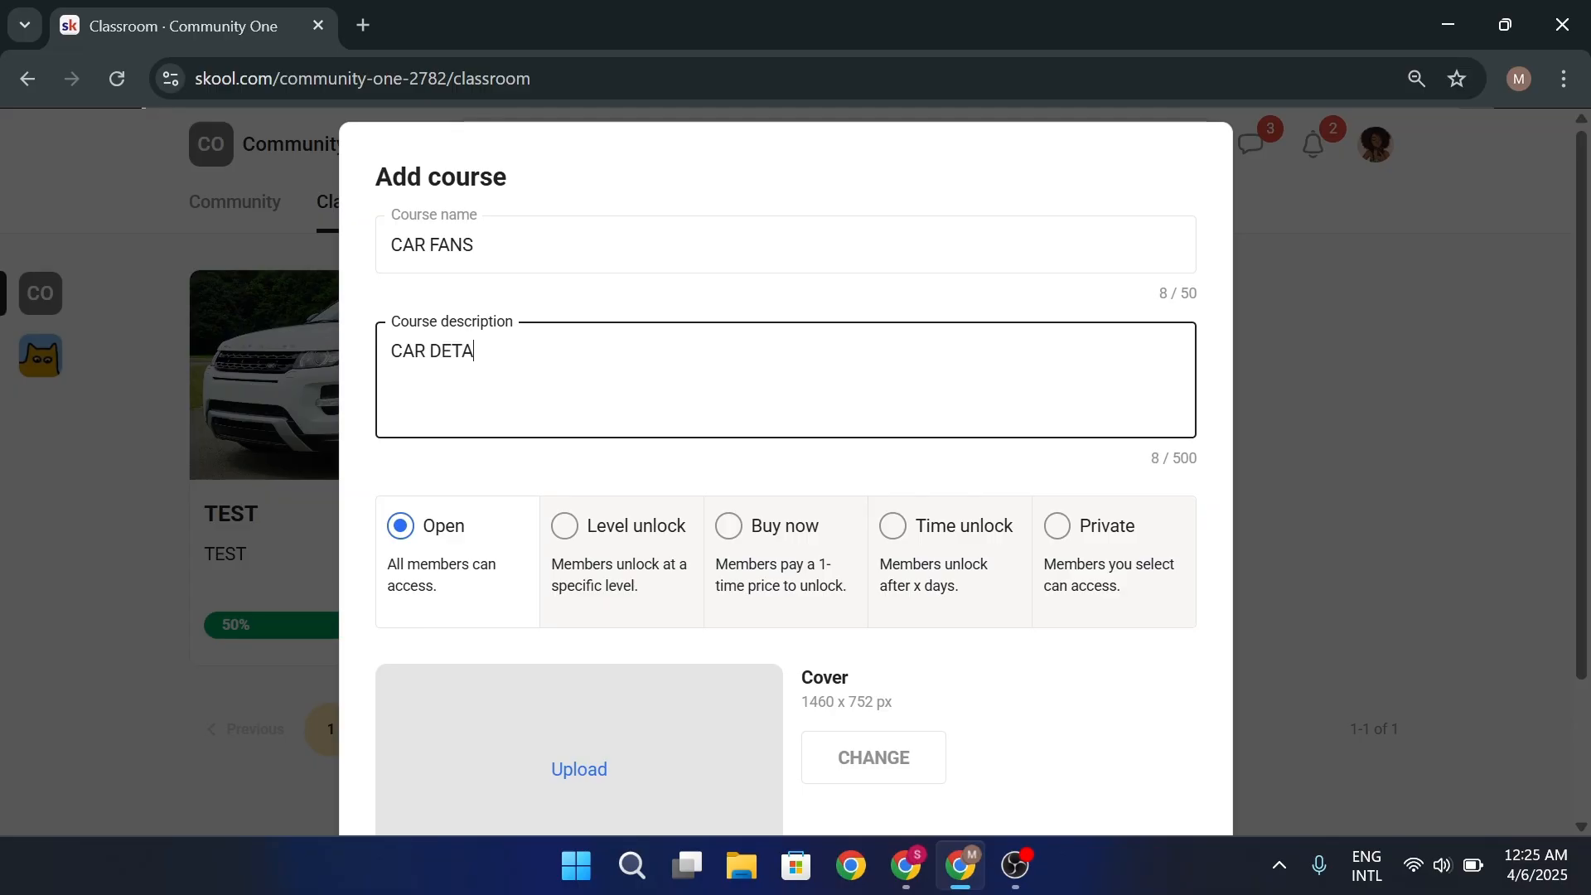
type("IL")
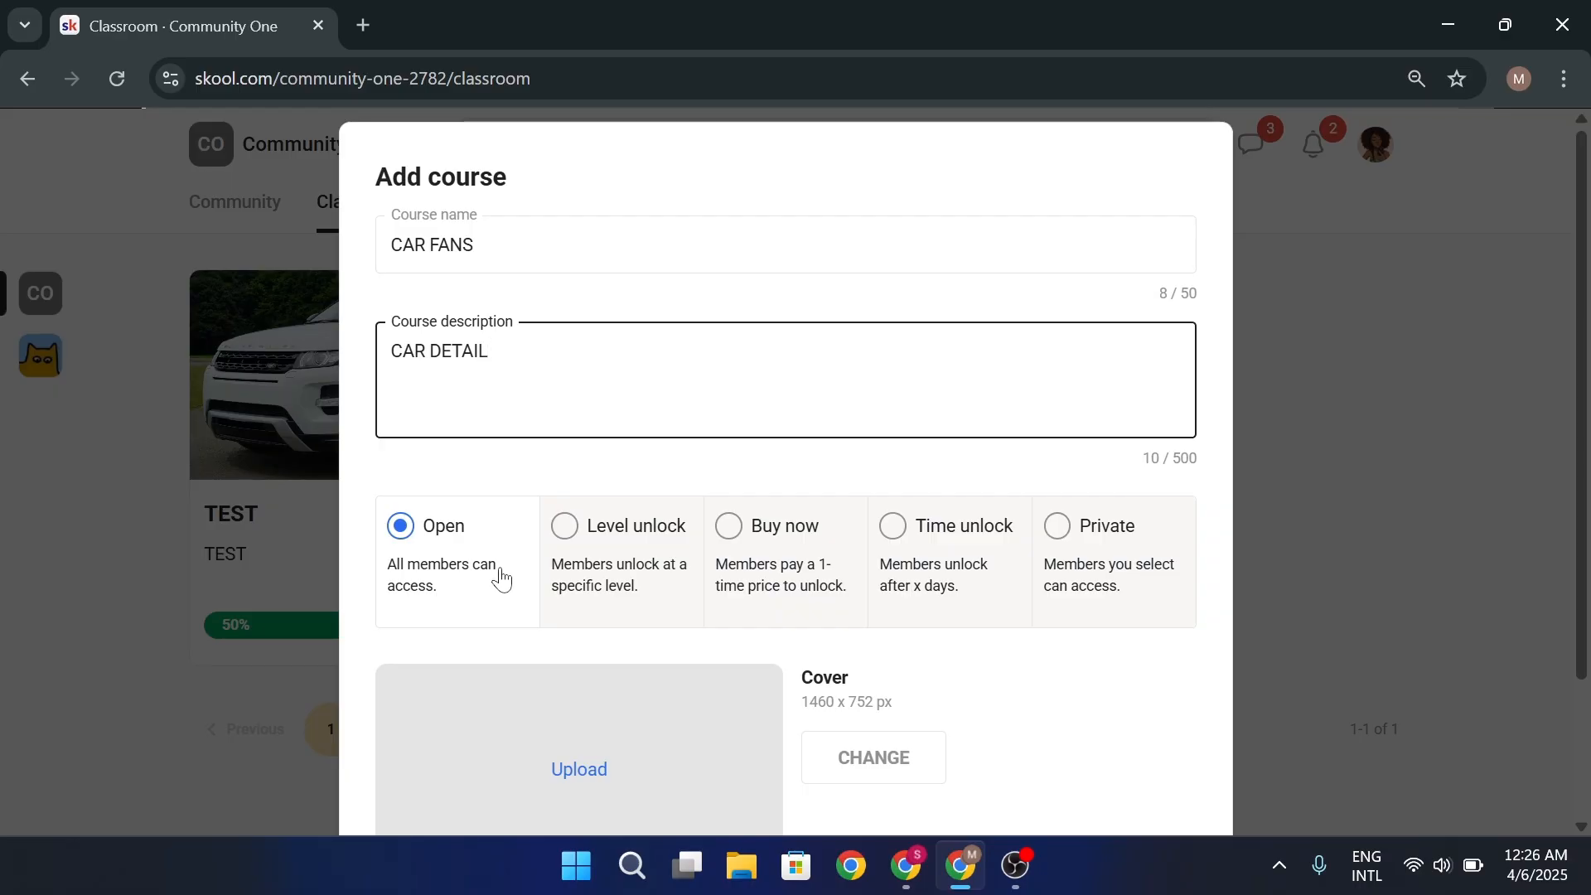
Set the course access to Level unlock, starting at level 3
left_click(604, 584)
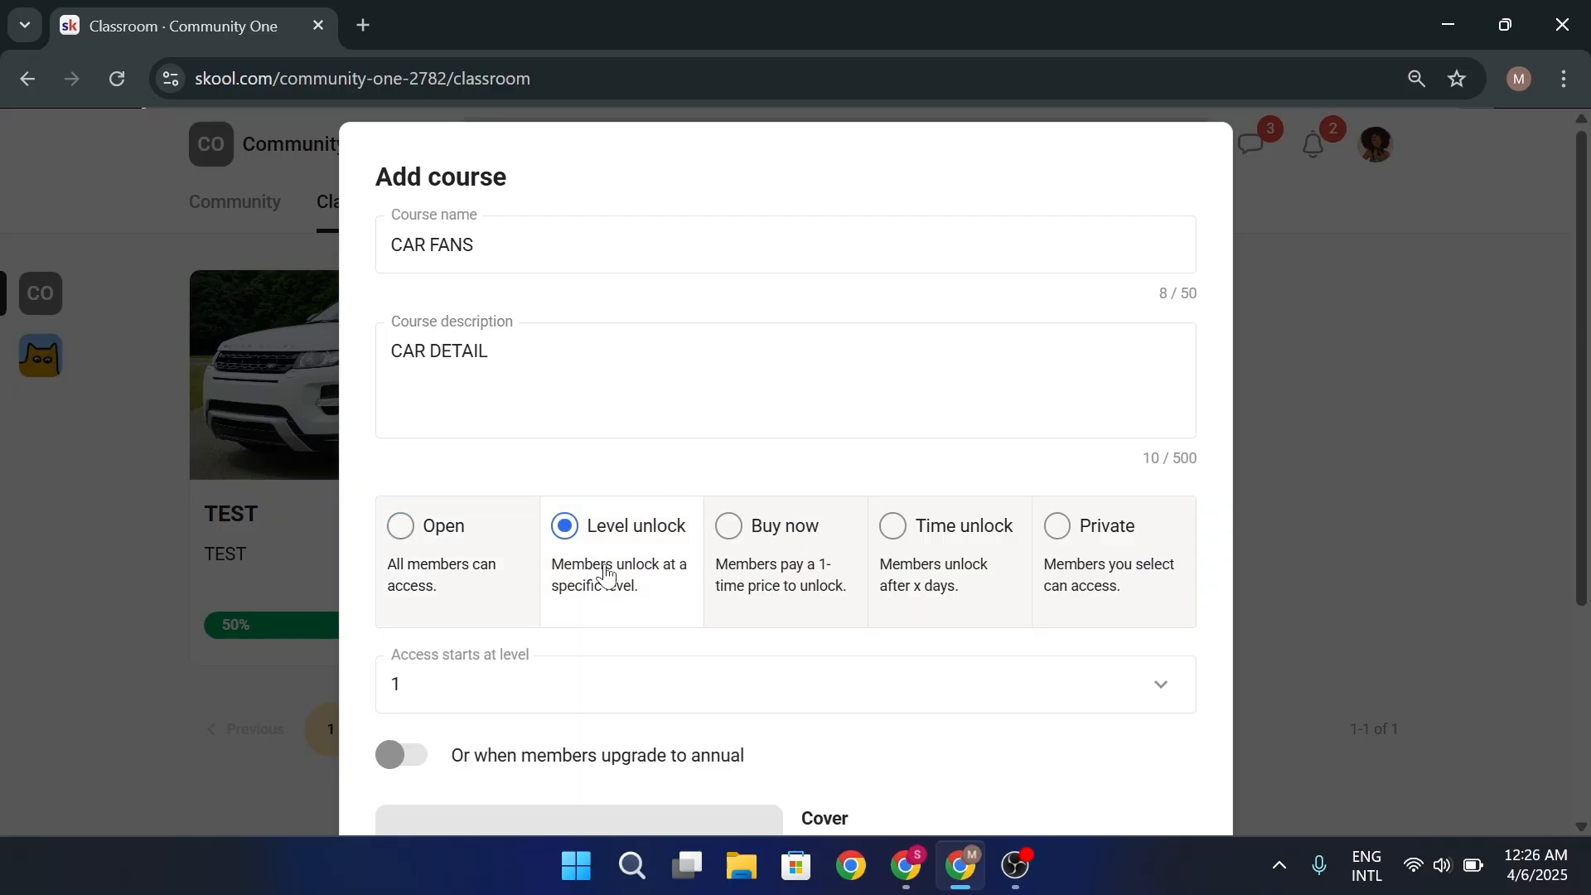
left_click(602, 687)
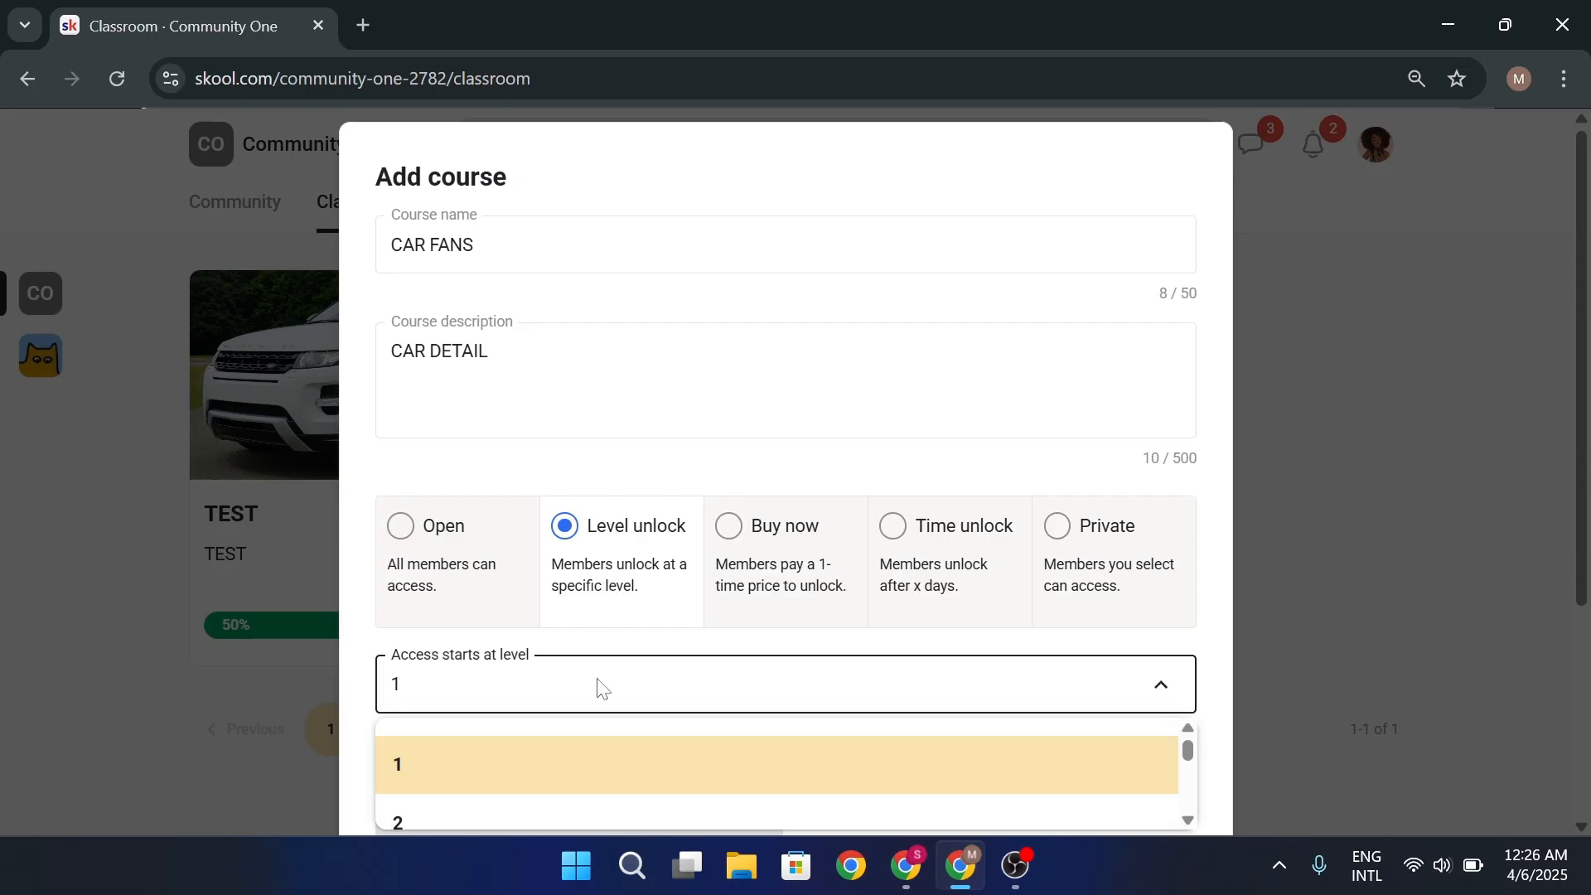
scroll(541, 774, "down", 2)
left_click(509, 776)
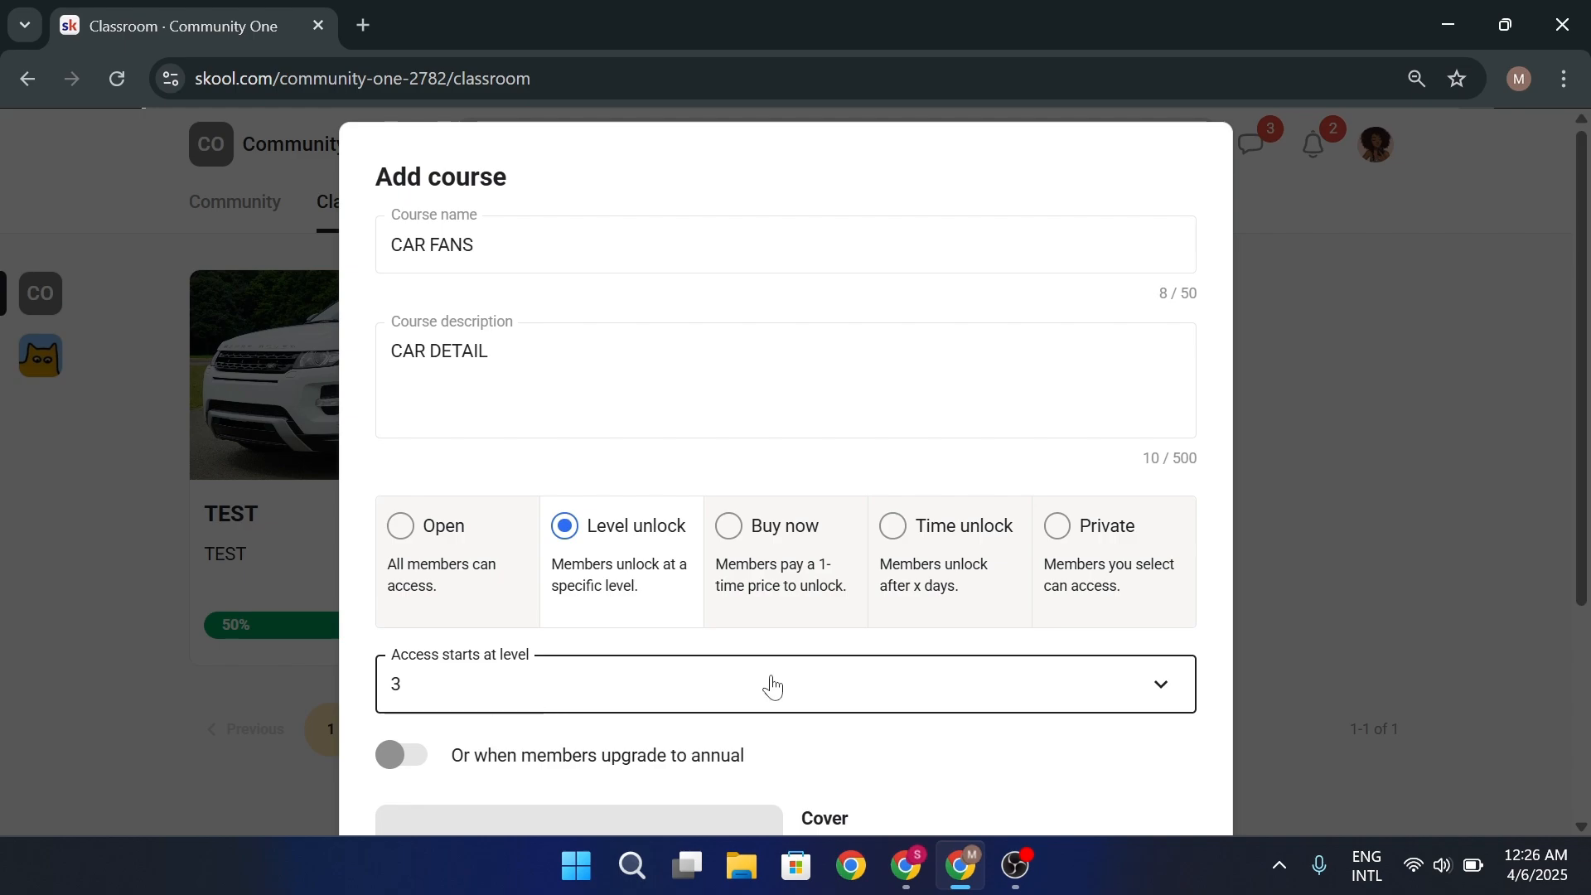
Try the Buy now, Time unlock and Private access types for the course, returning to Buy now
left_click(774, 598)
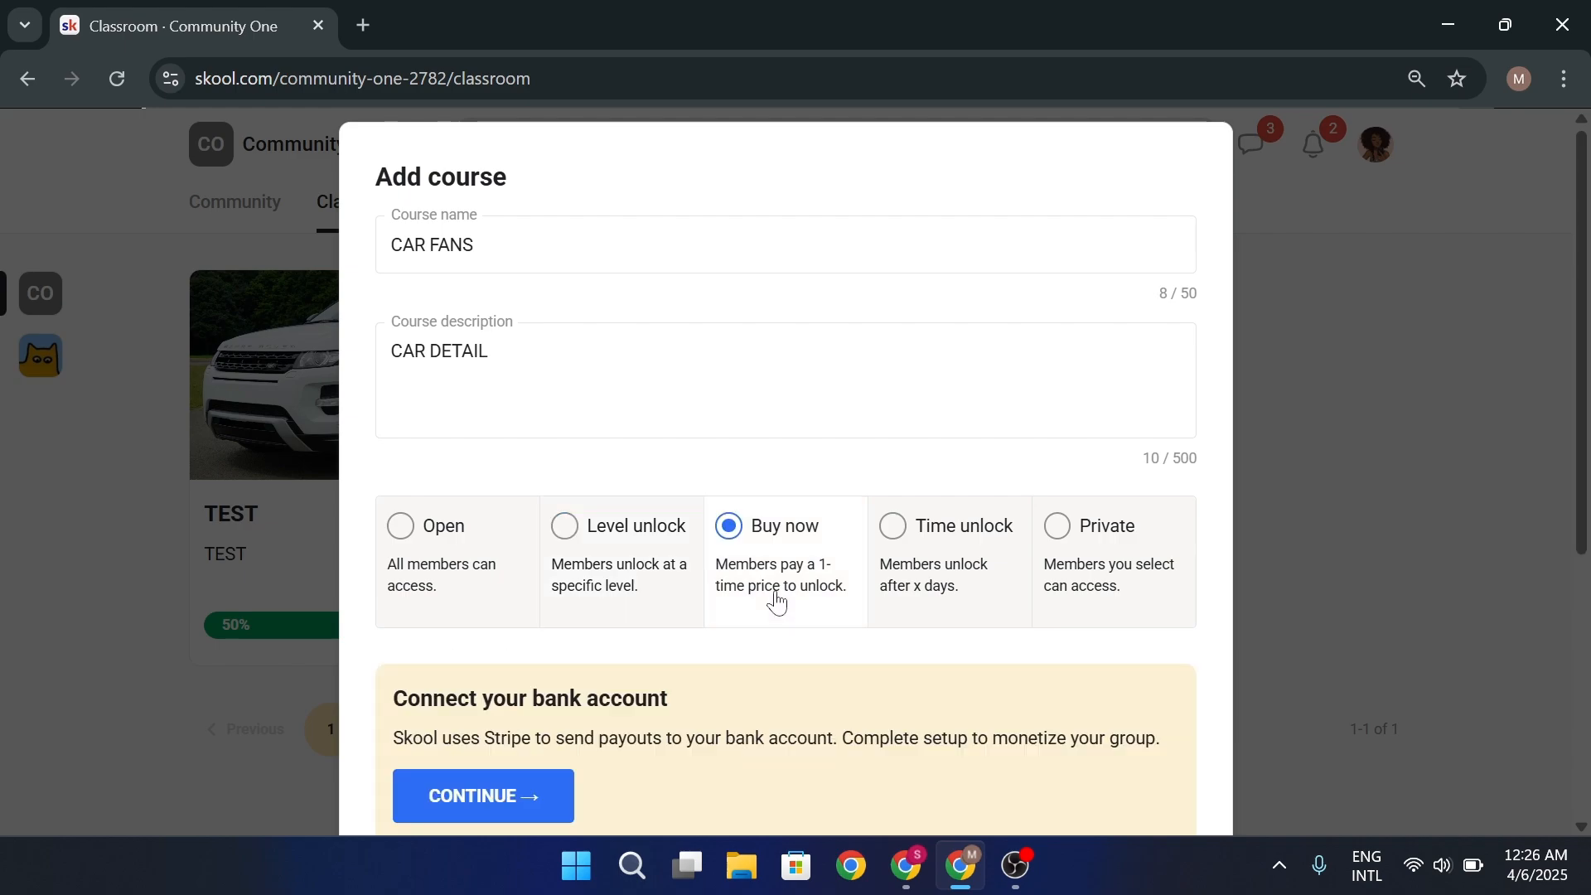
scroll(776, 602, "down", 1)
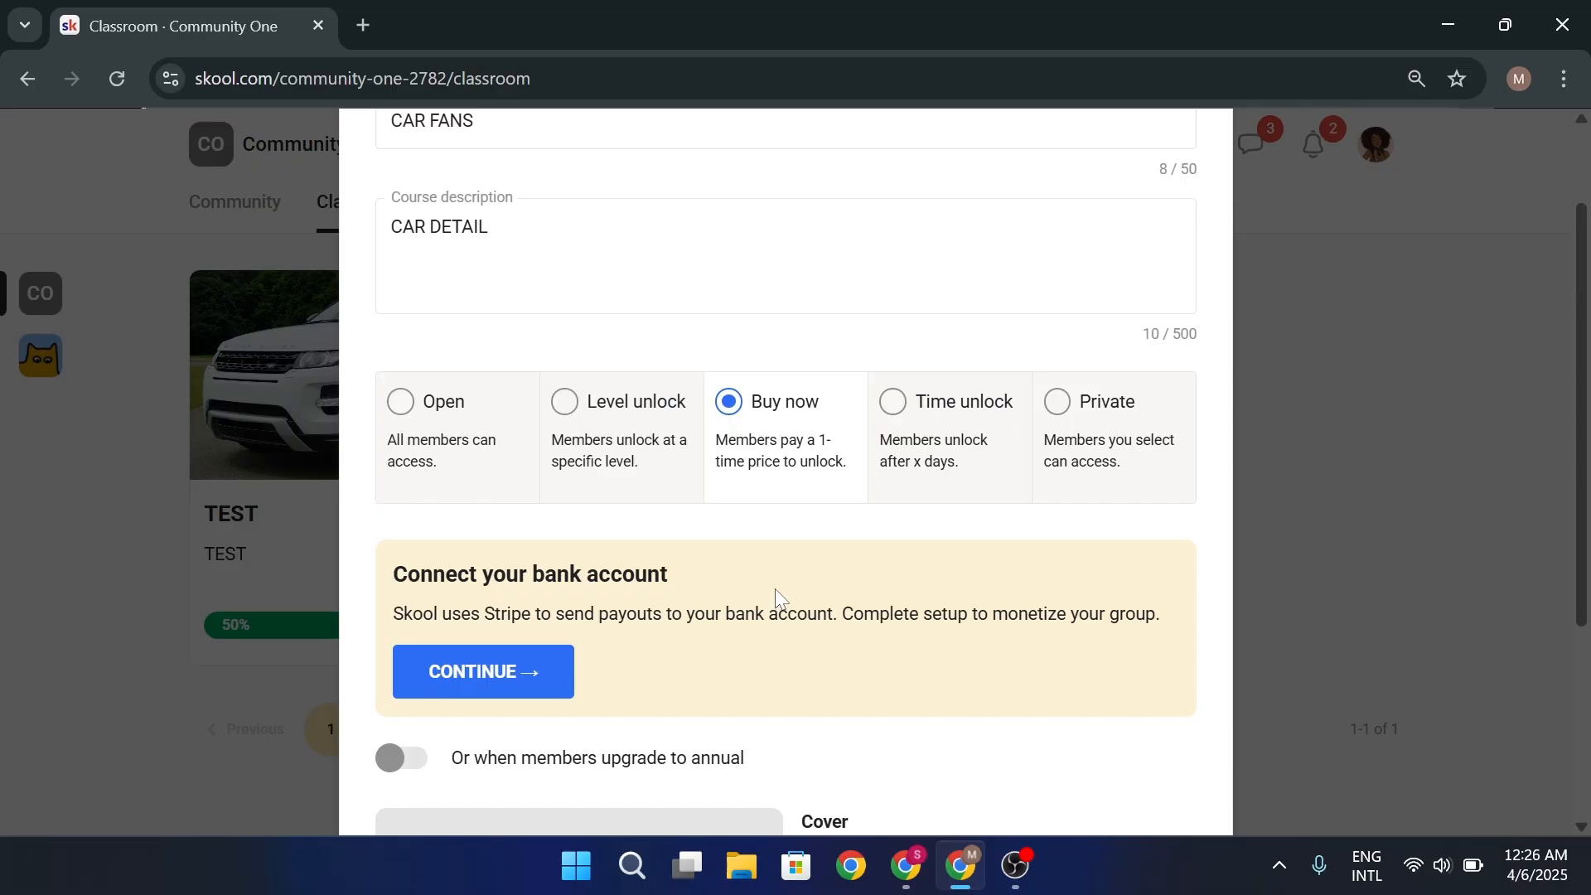
left_click(950, 482)
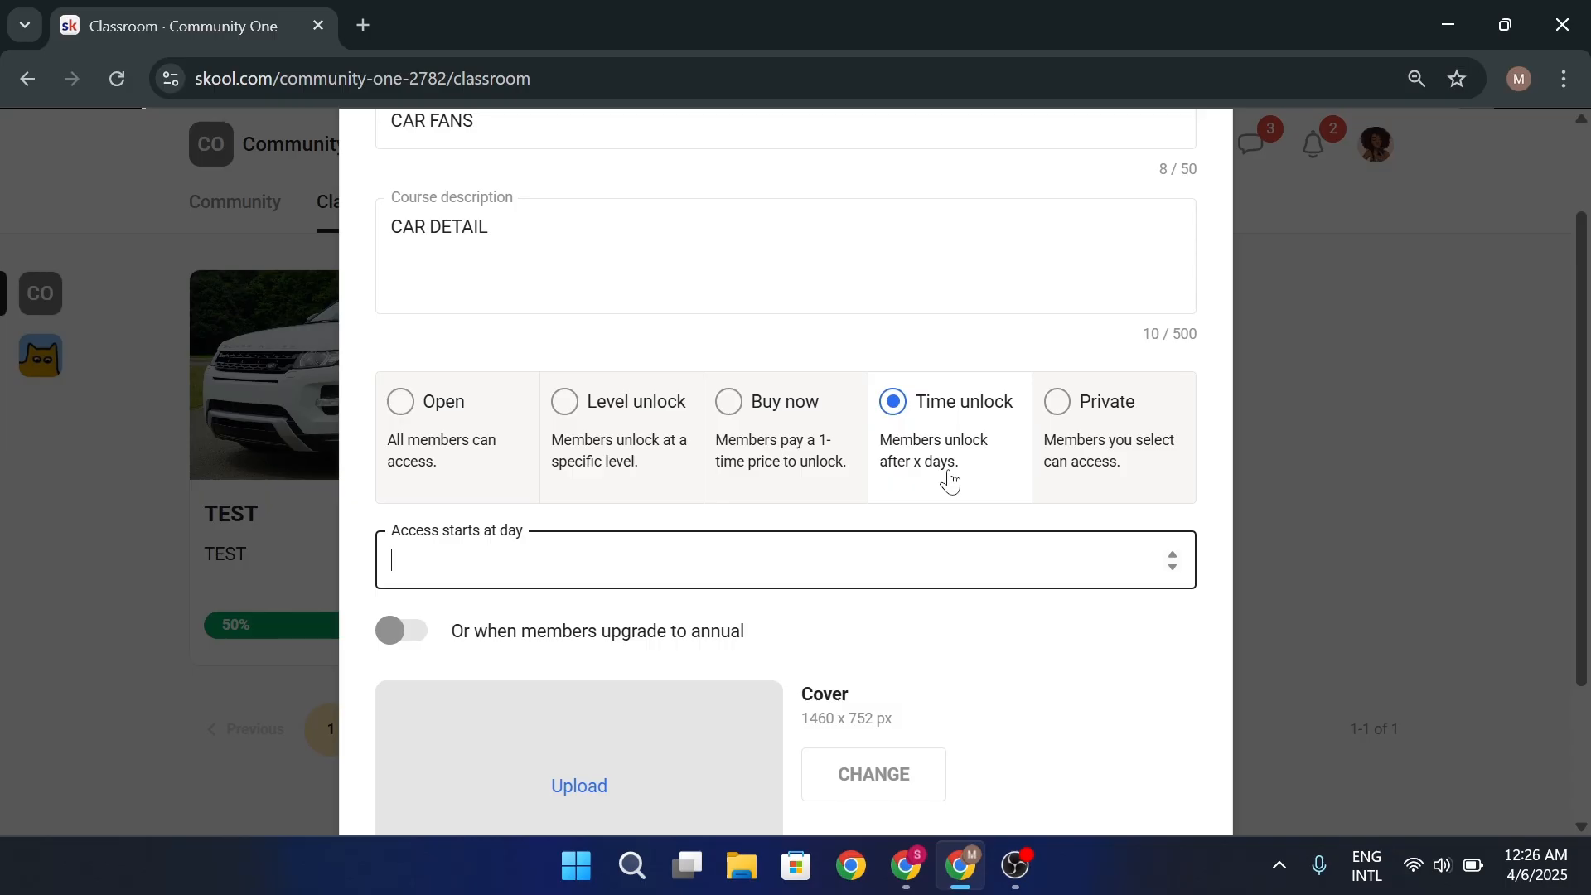
left_click(1083, 461)
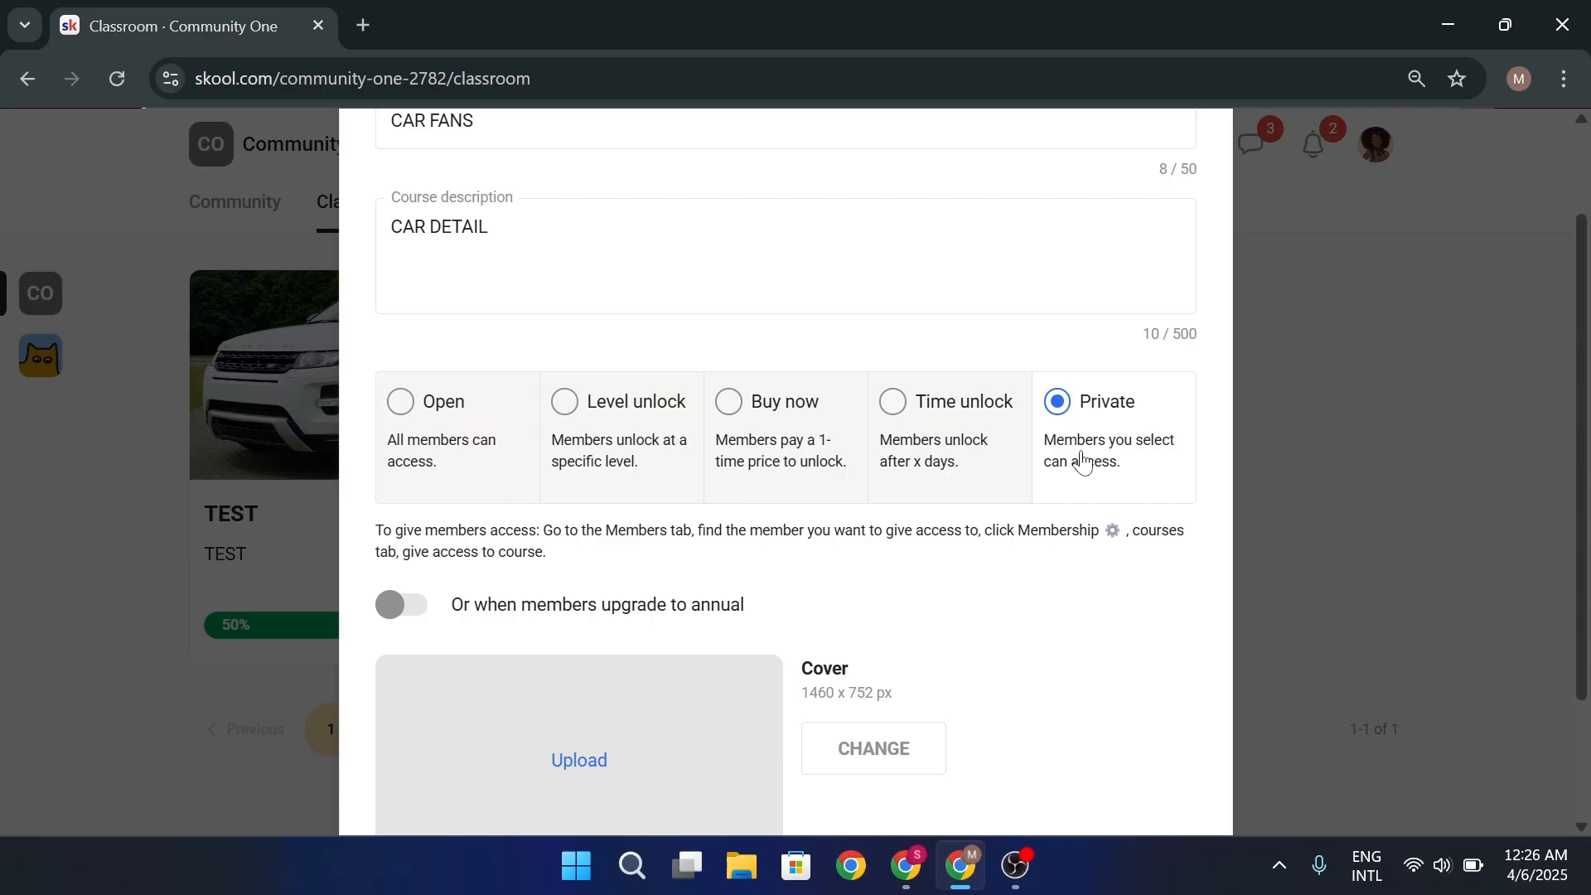
left_click(820, 452)
scroll(737, 605, "down", 1)
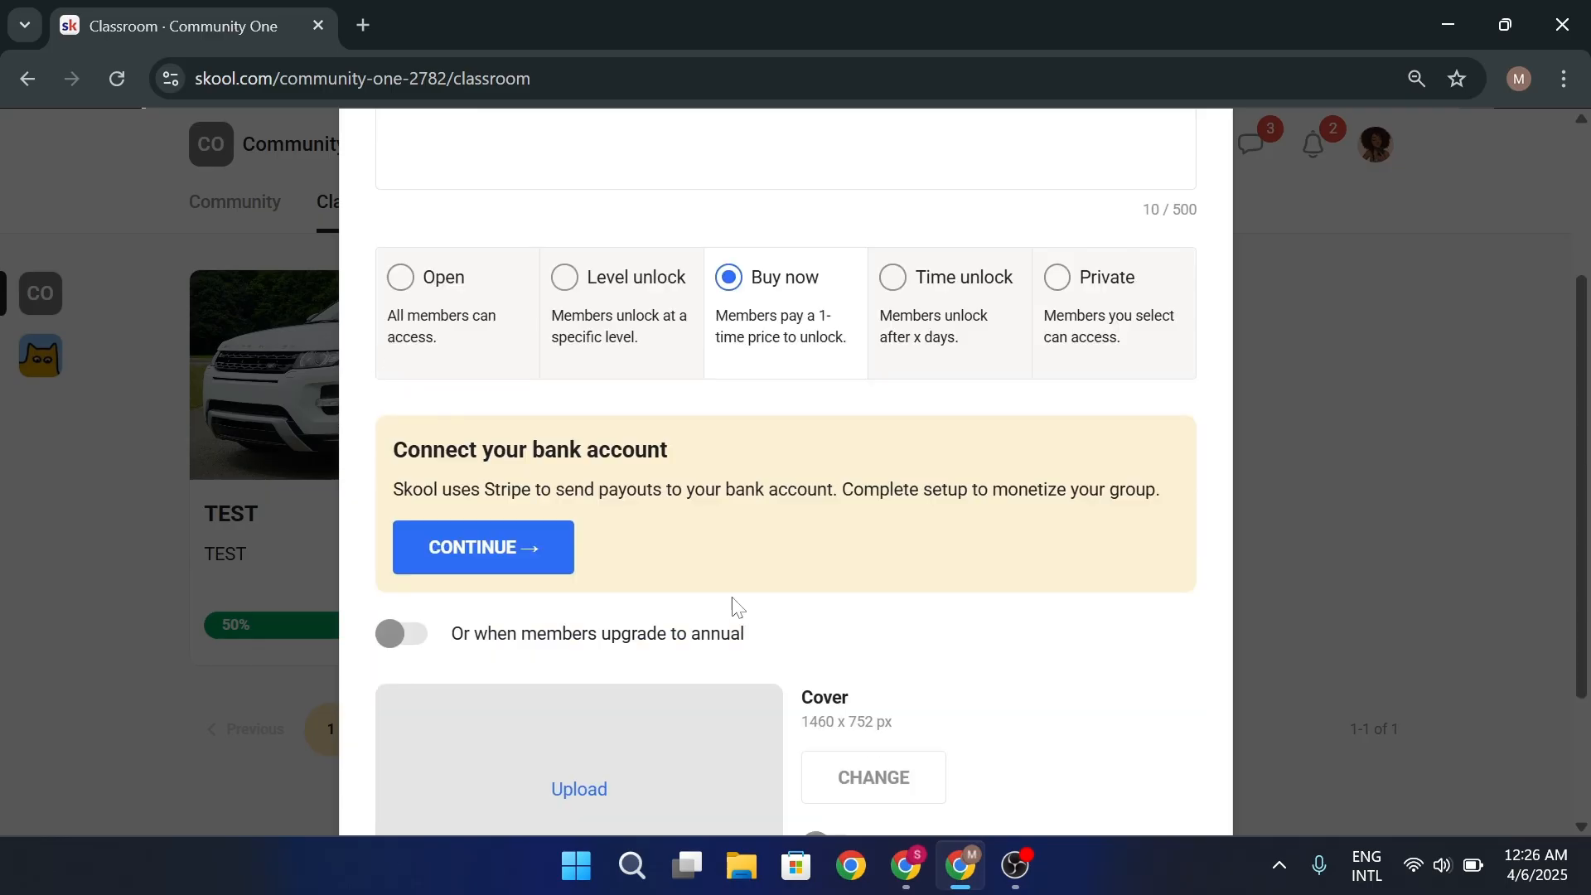
Upload the car interior photo from Downloads as the cover and save the published course with Open access
scroll(526, 685, "down", 1)
left_click(529, 676)
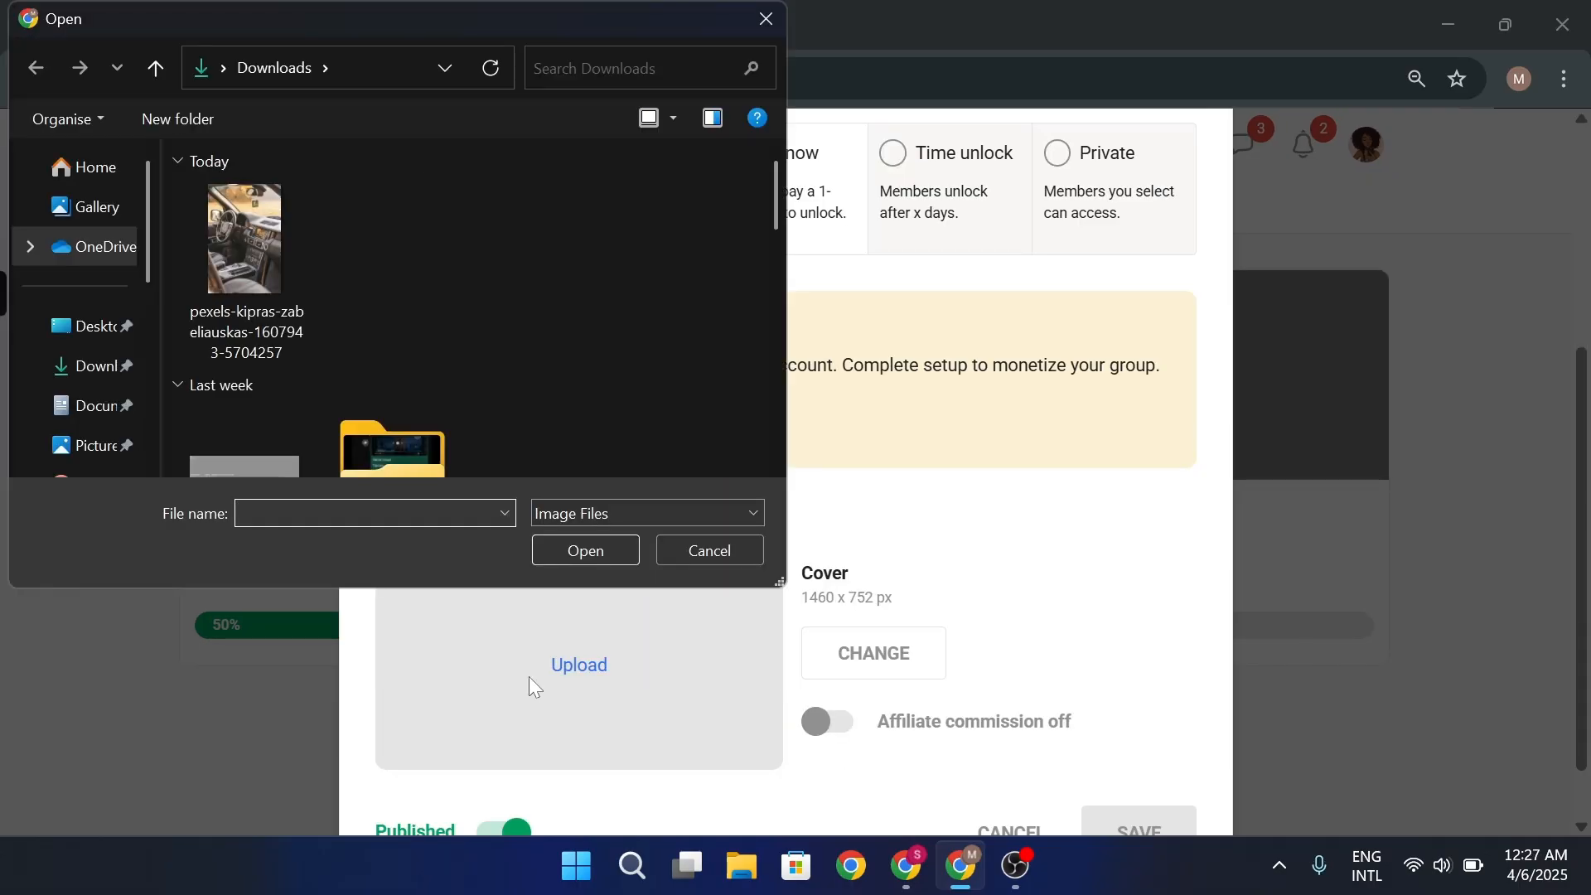
double_click(249, 174)
left_click(800, 669)
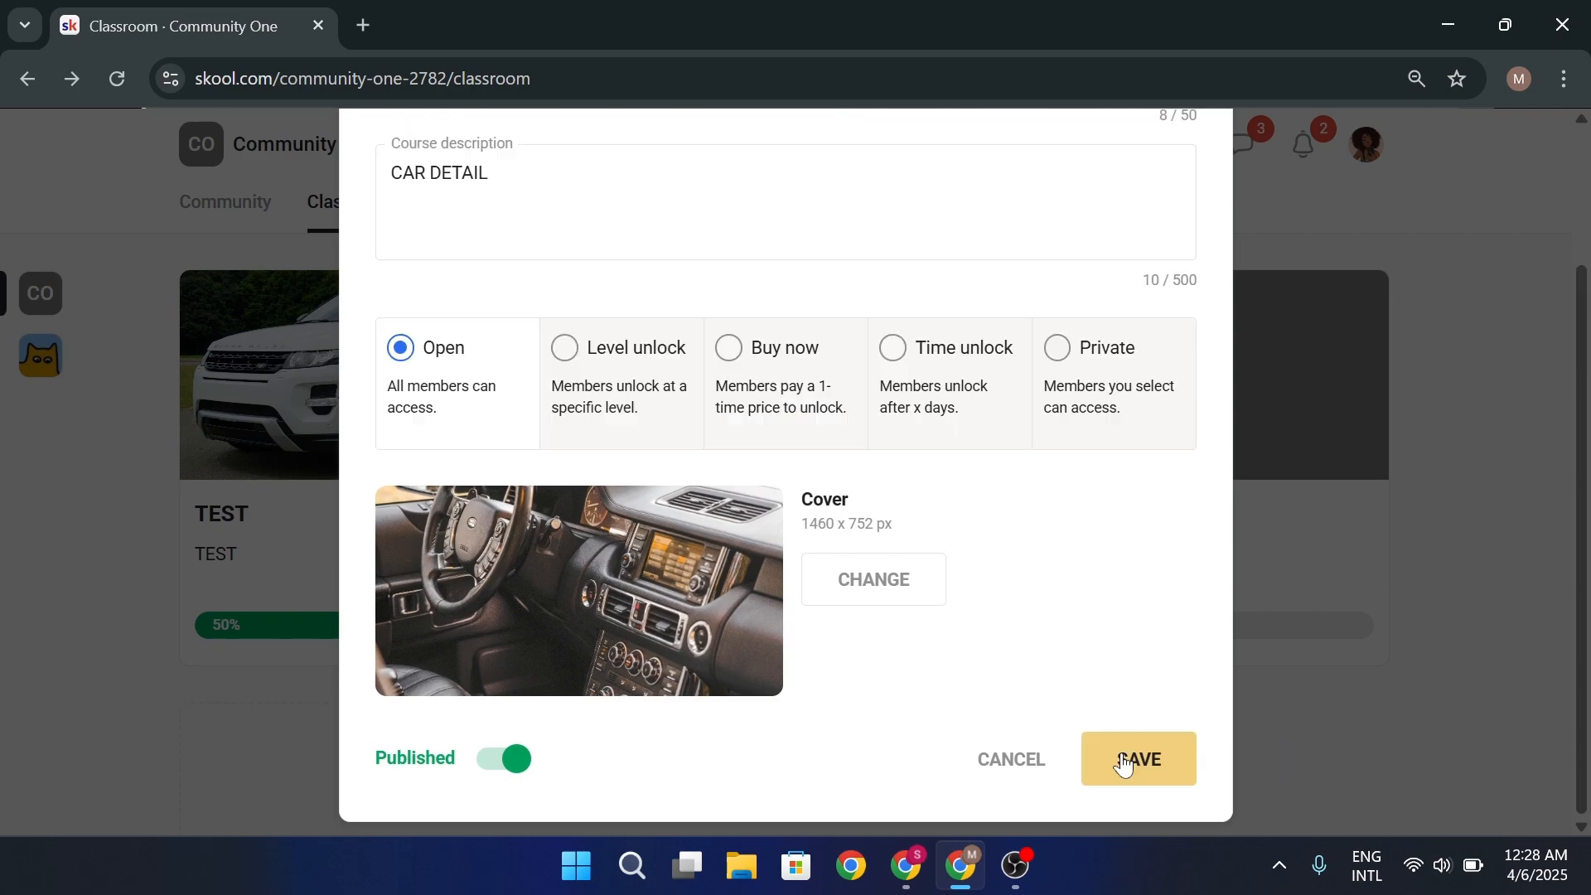
left_click(1132, 771)
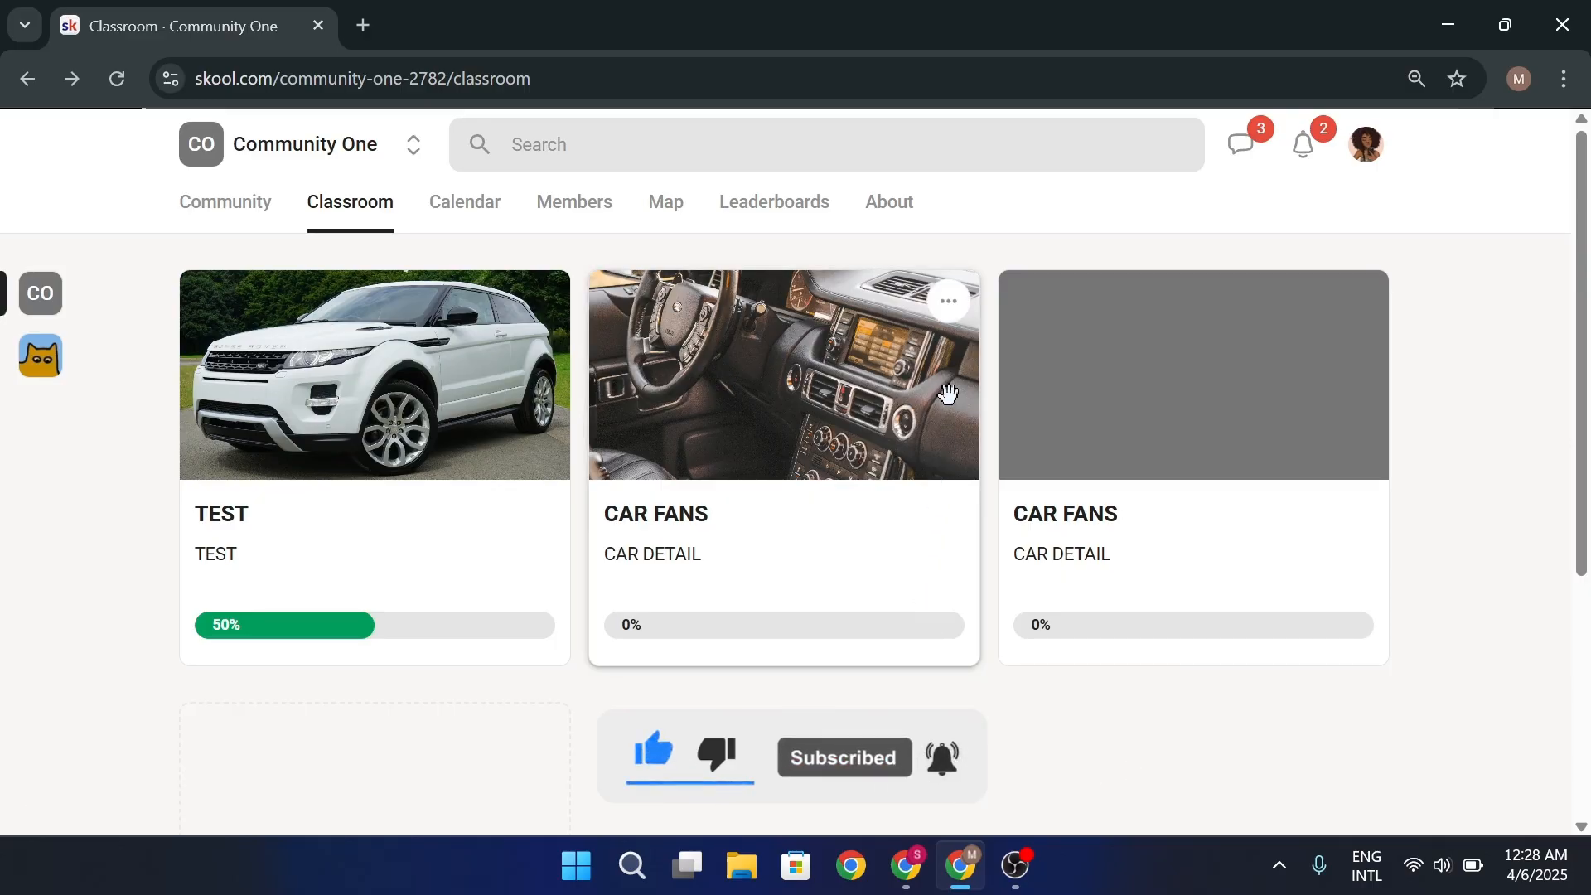
Open the CAR FANS course that has the cover photo and add a second page to it
left_click(916, 402)
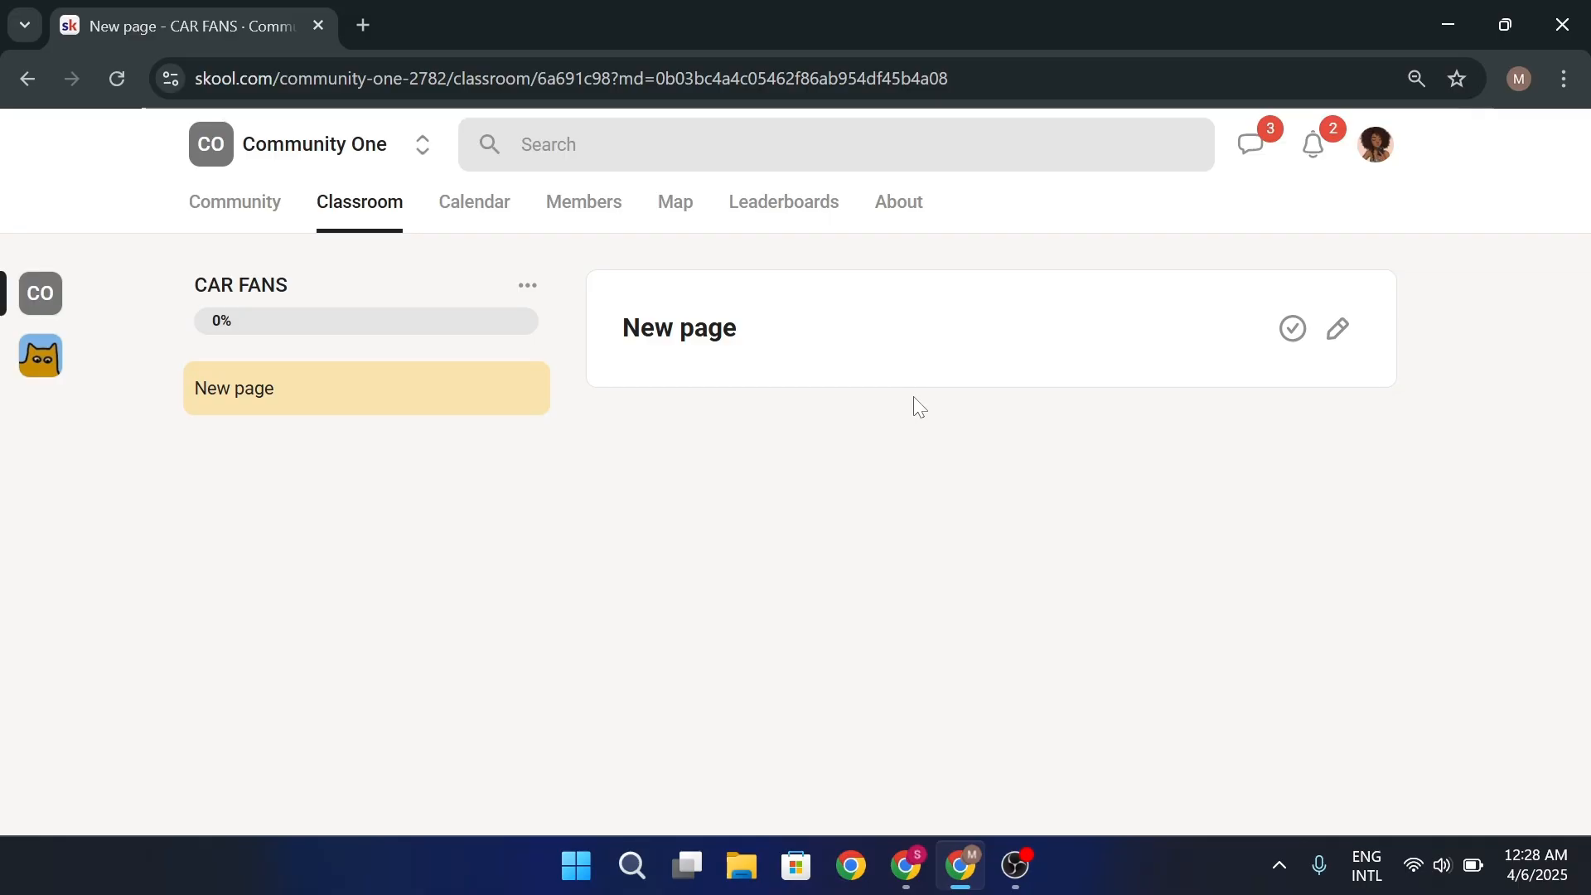
left_click(529, 287)
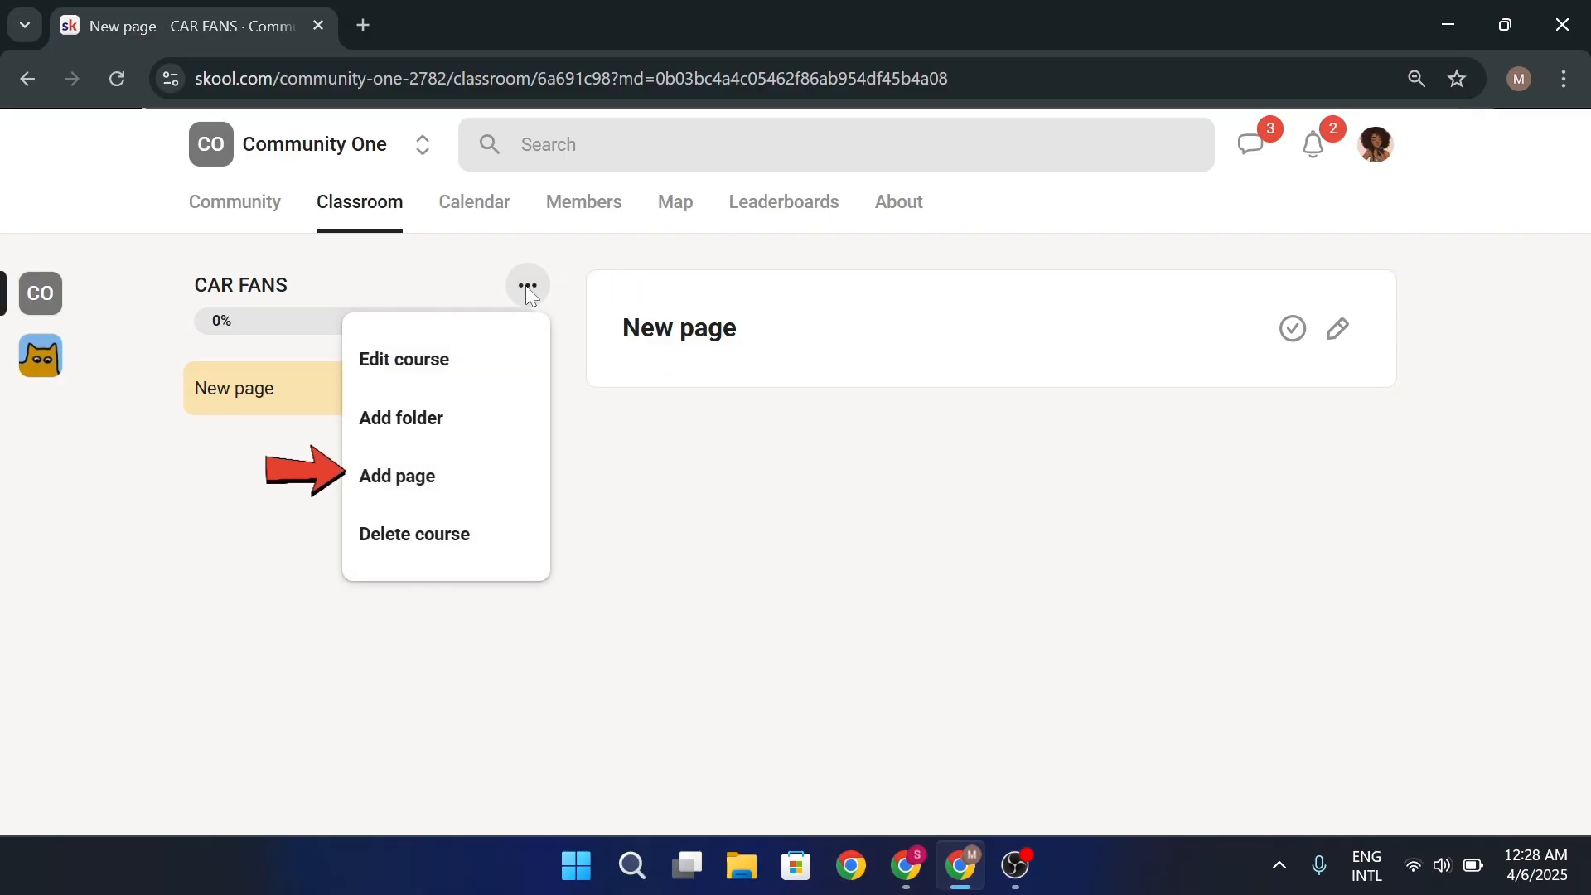
left_click(492, 474)
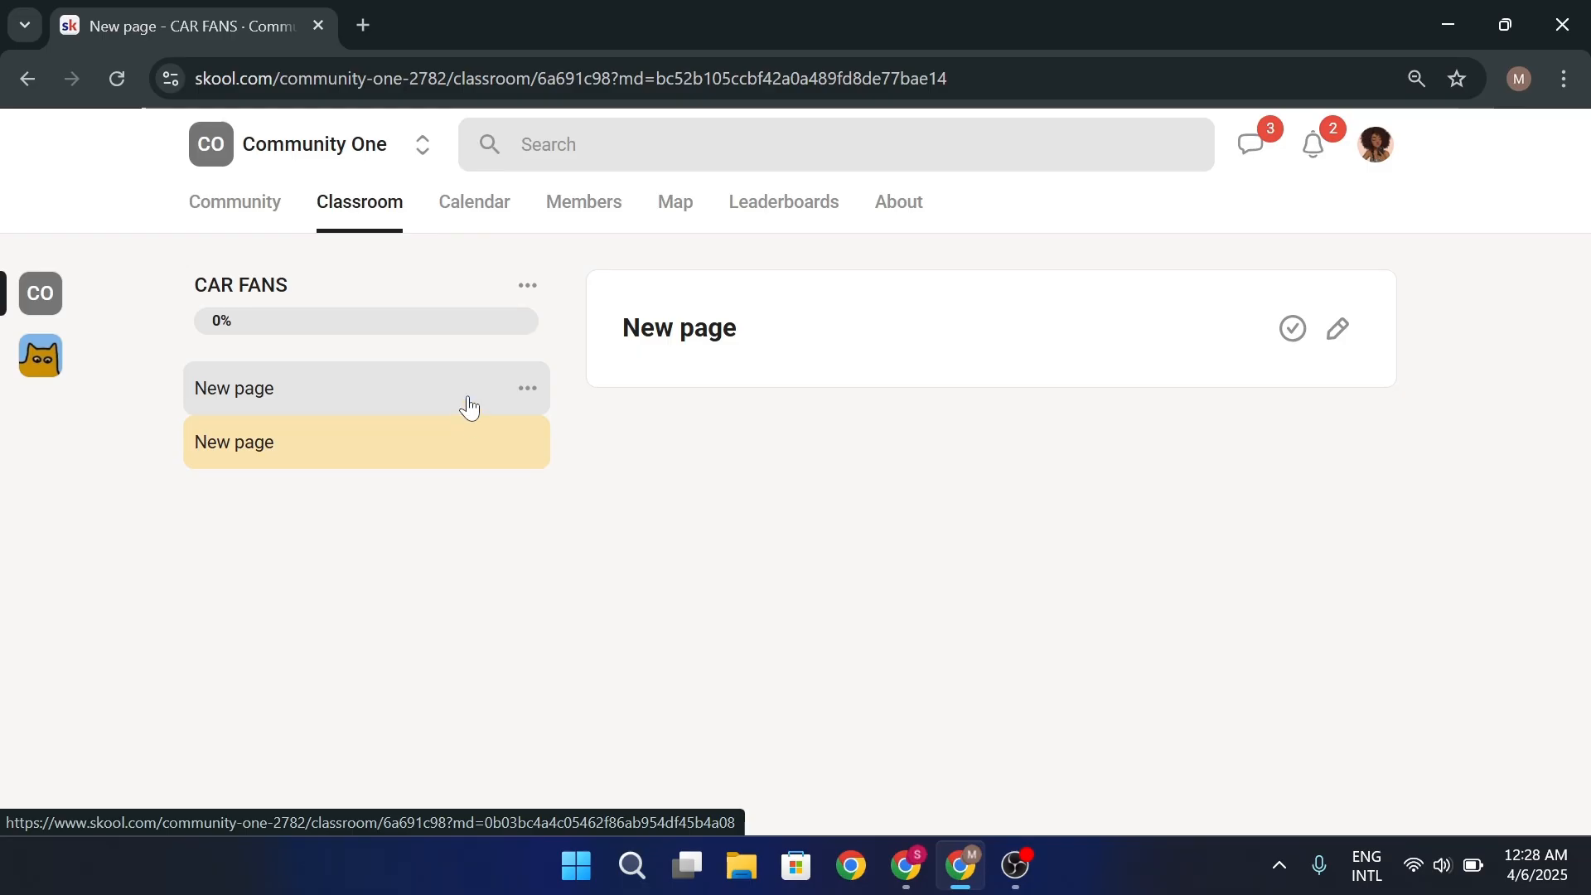
Retitle the first page of the course "Car Interior"
left_click(469, 408)
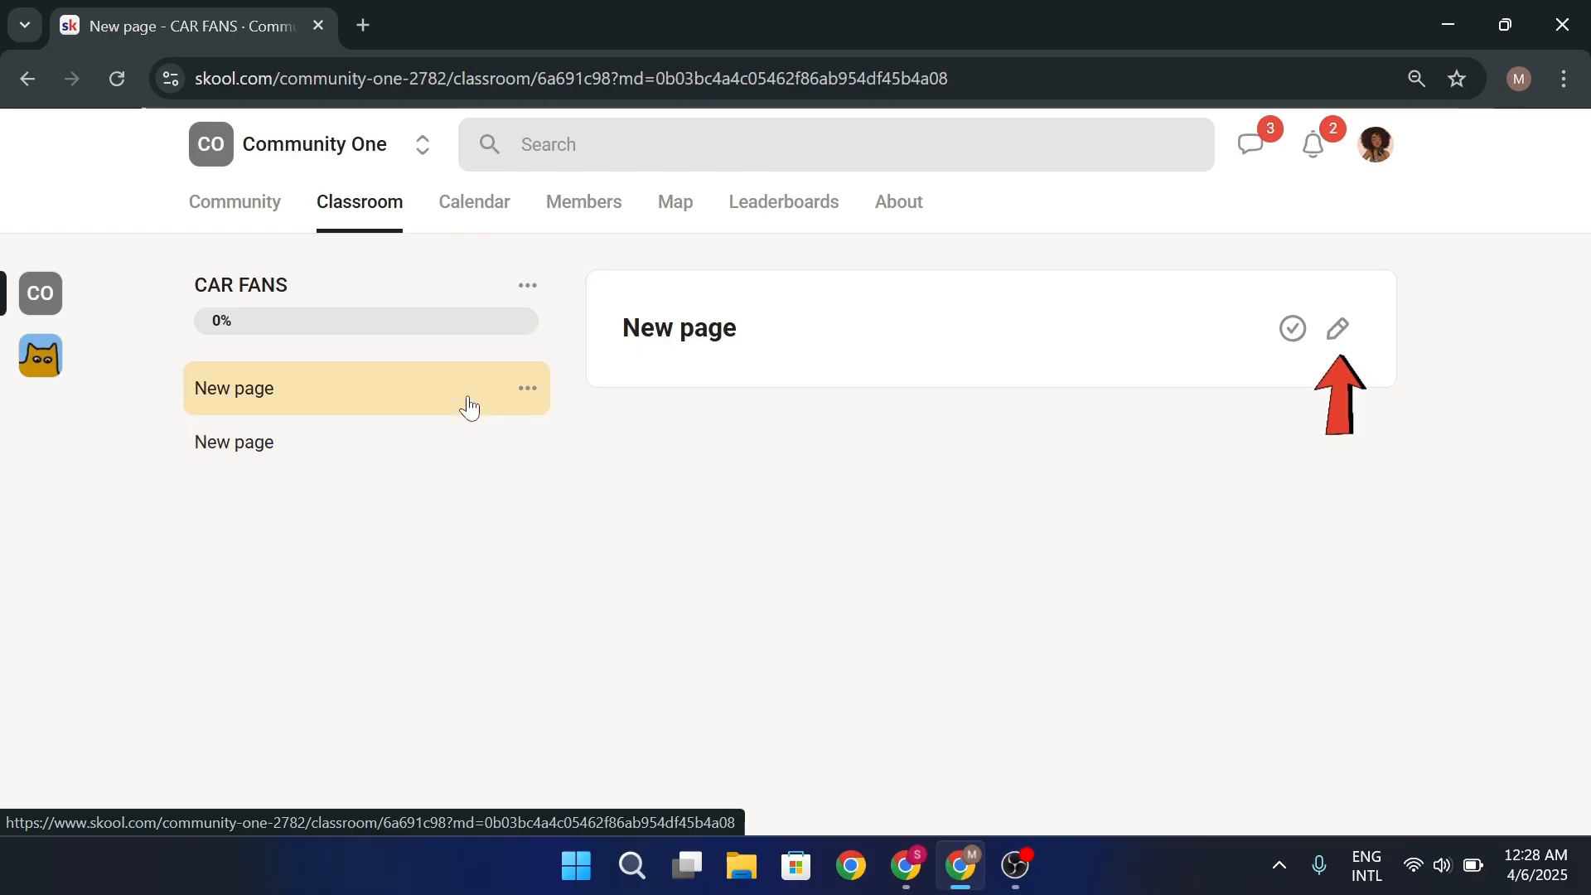
left_click(1334, 341)
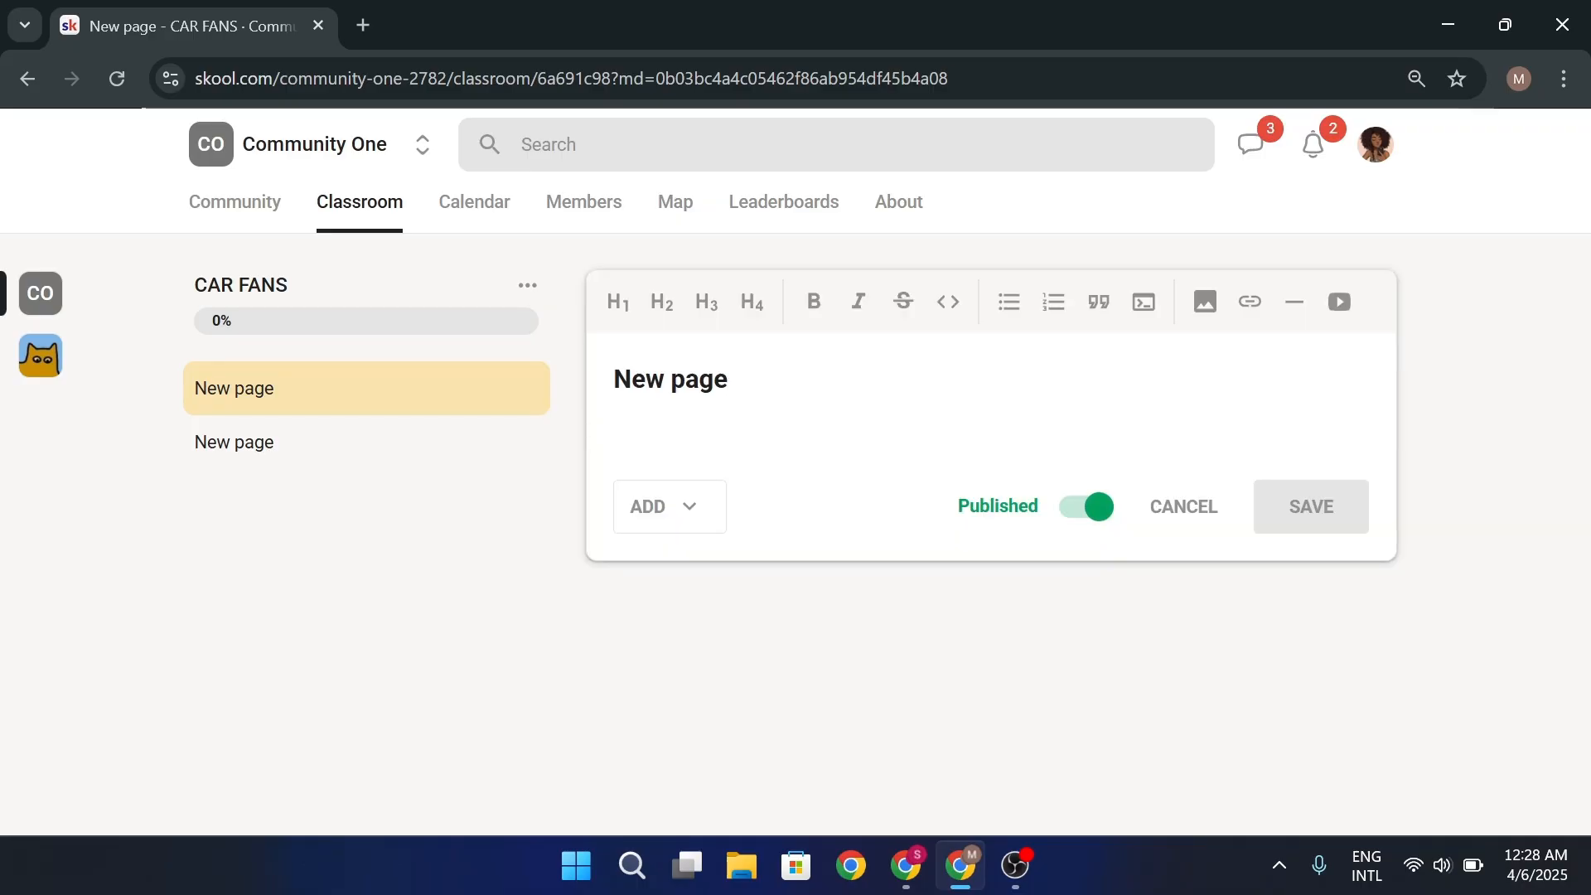
key("ctrl+a")
type("Car Interior")
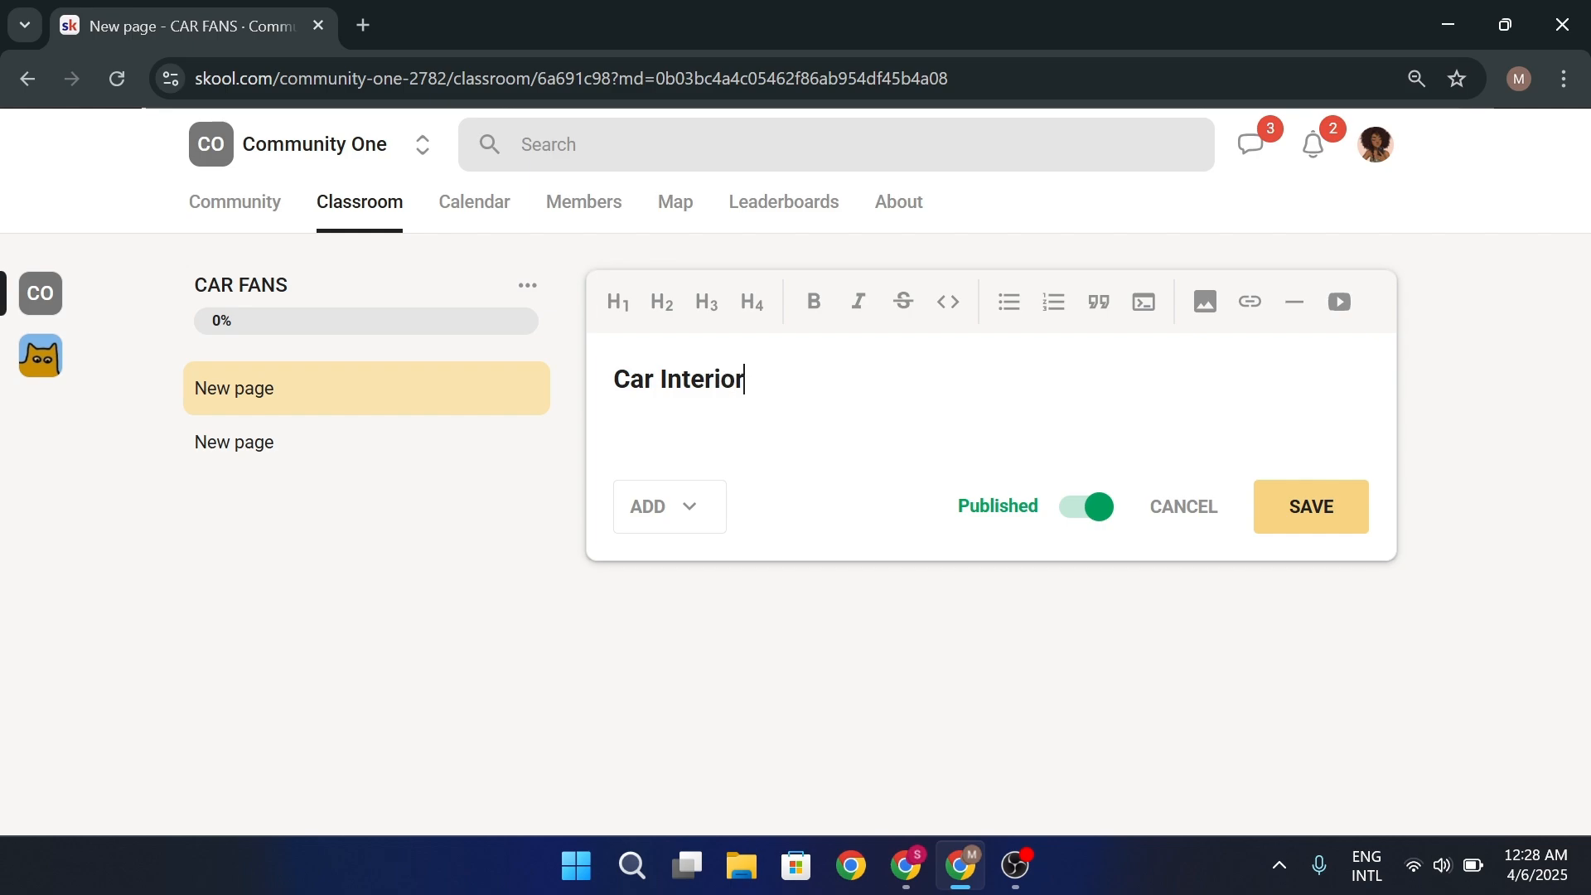
left_click(483, 424)
key("Escape")
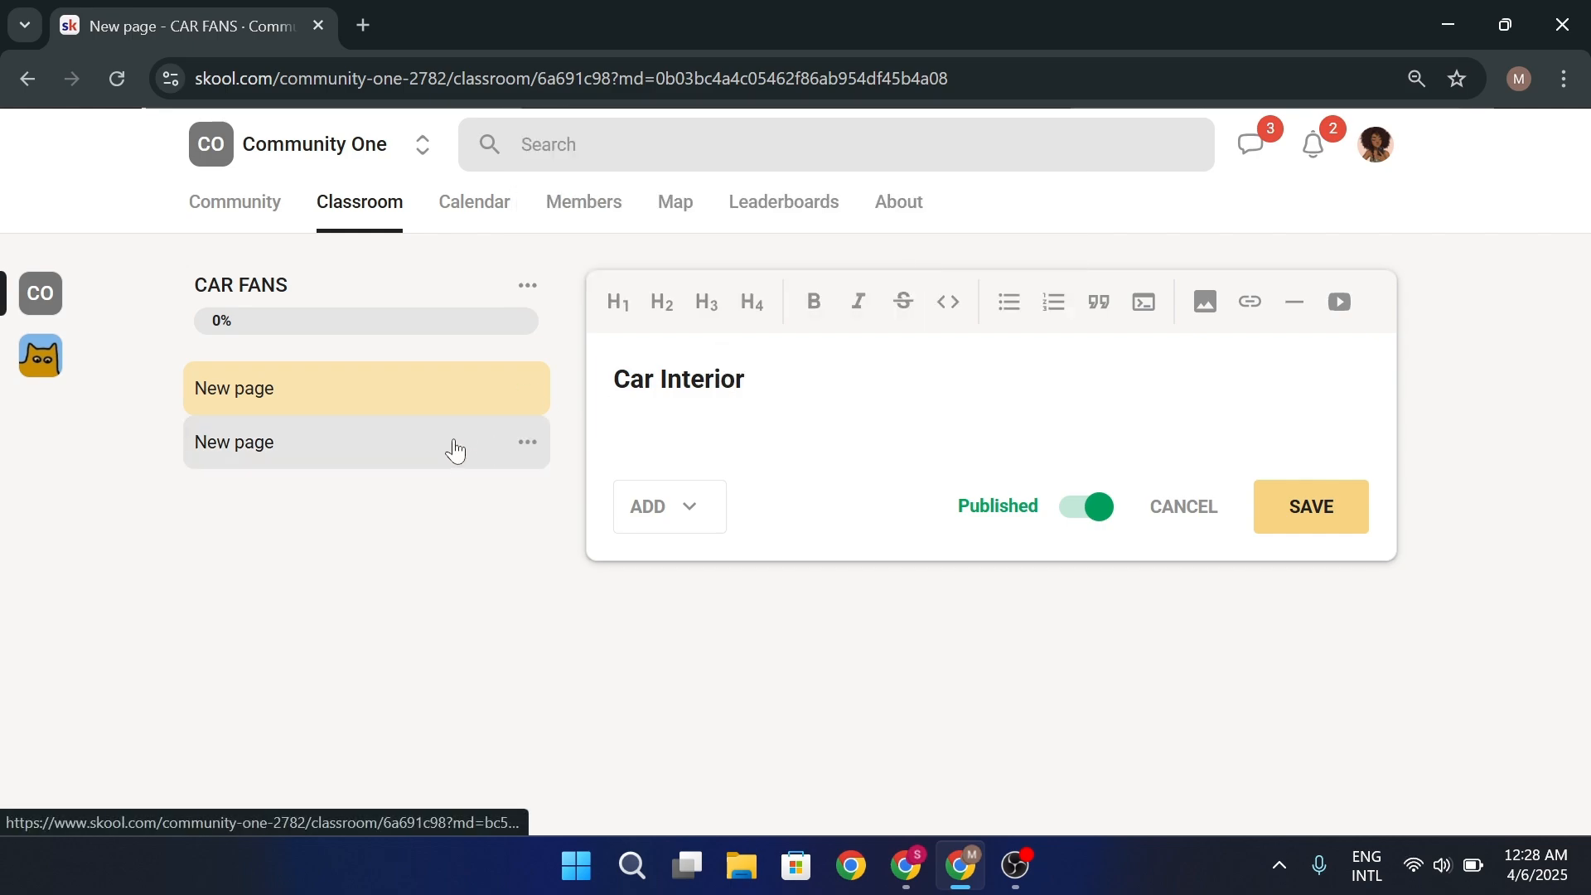
Retitle the second page of the course "Car Exterior" and save it
left_click(455, 451)
left_click_drag(736, 328, 623, 328)
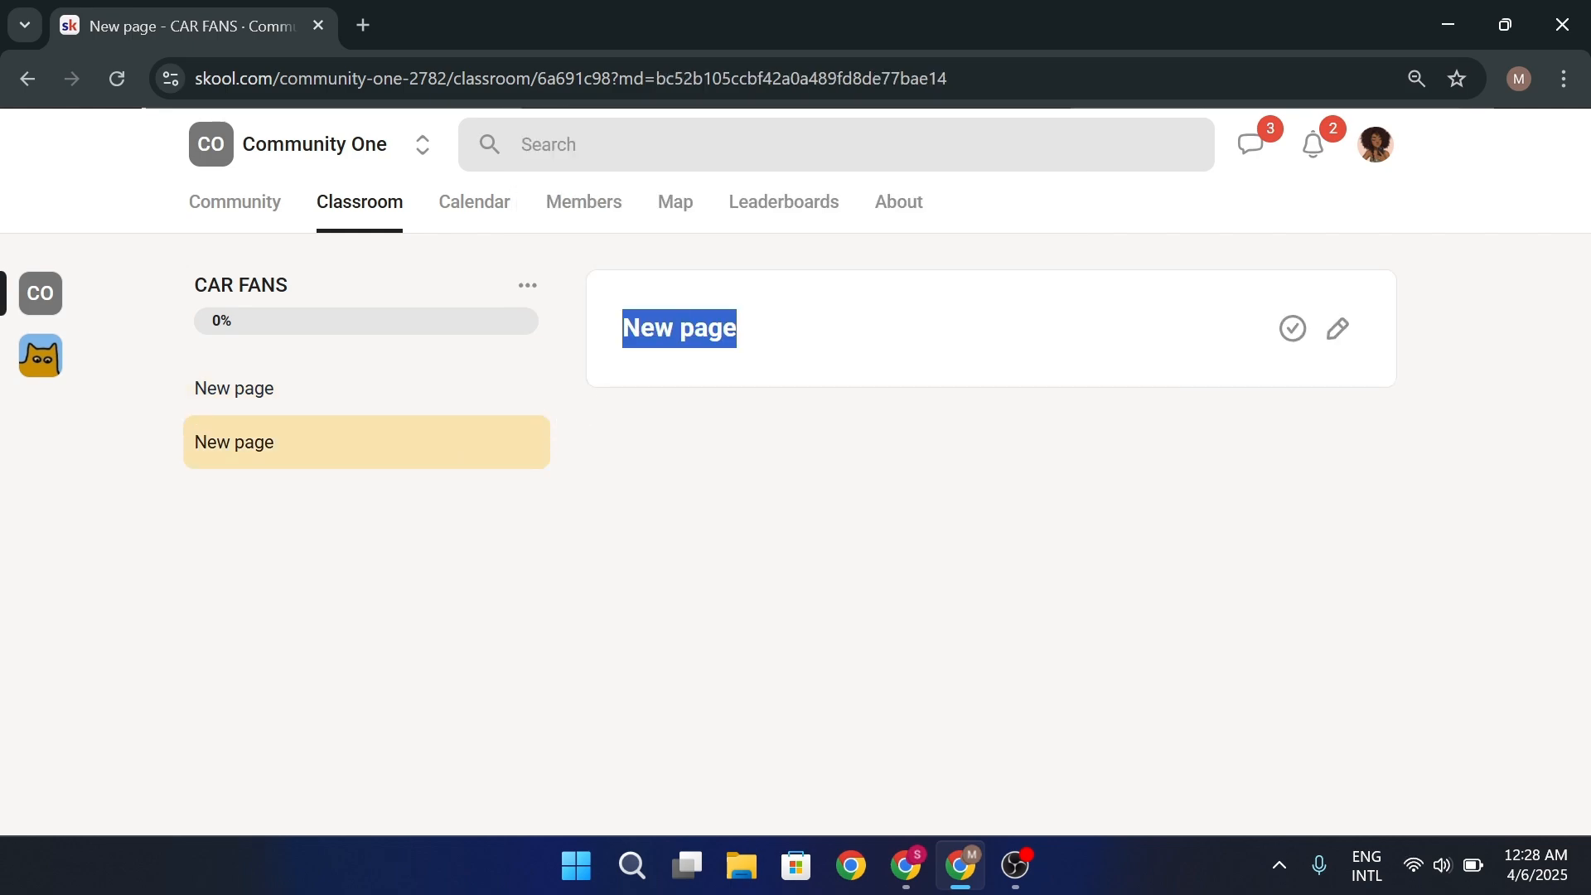
left_click(1337, 328)
key("ctrl+a")
type("Car Exterior")
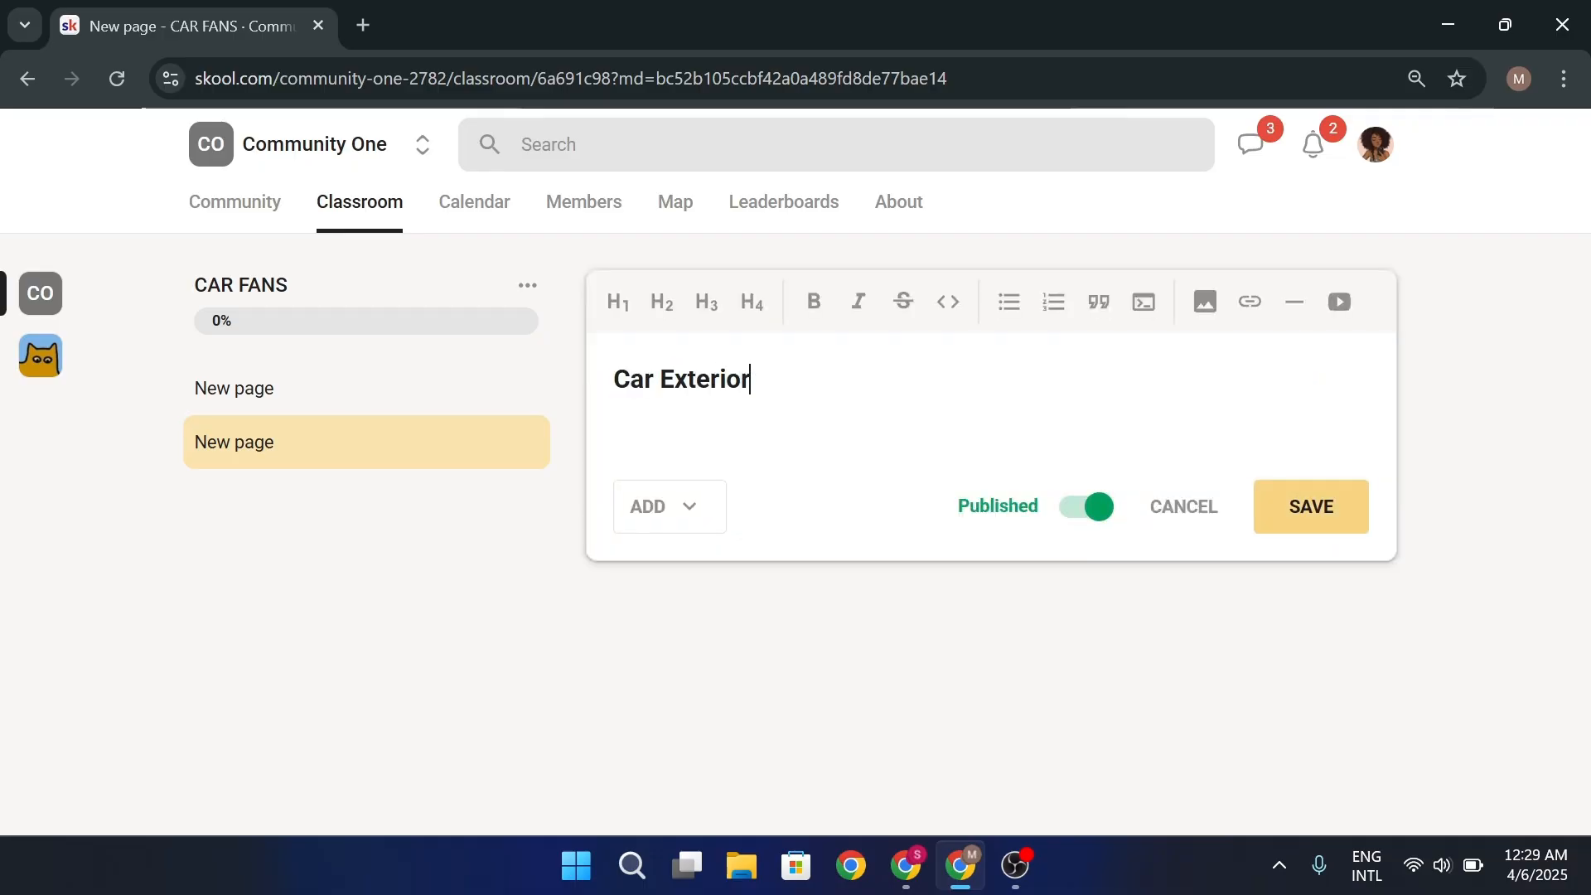
left_click(1289, 526)
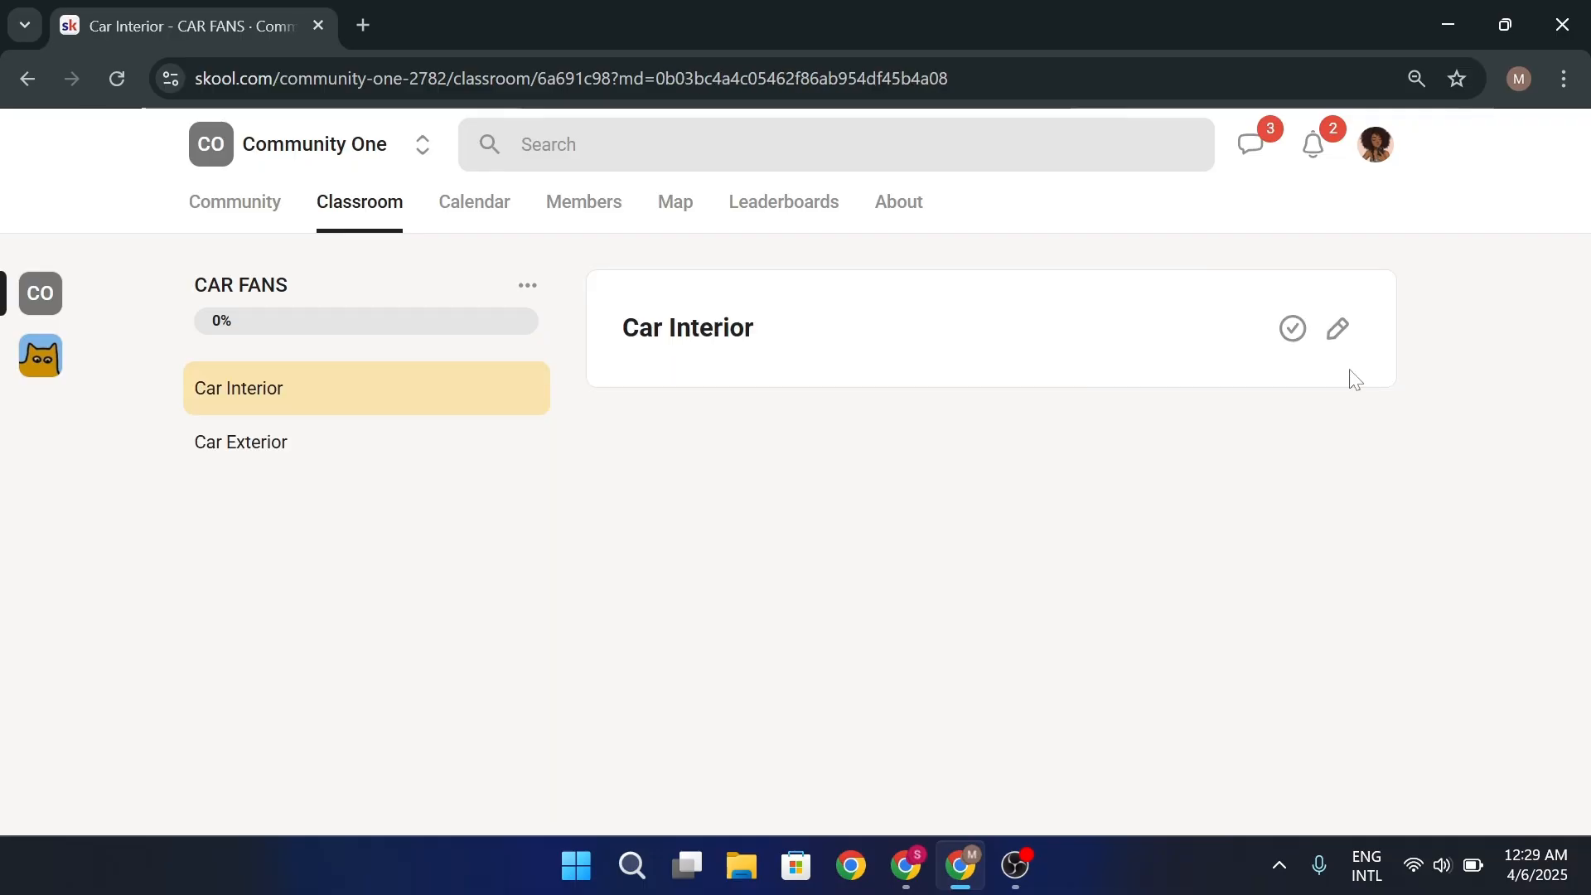
In the Car Interior page, add the H2 heading "Car Interior: Key Components and Feature" and insert the car interior photo below it
left_click(1348, 340)
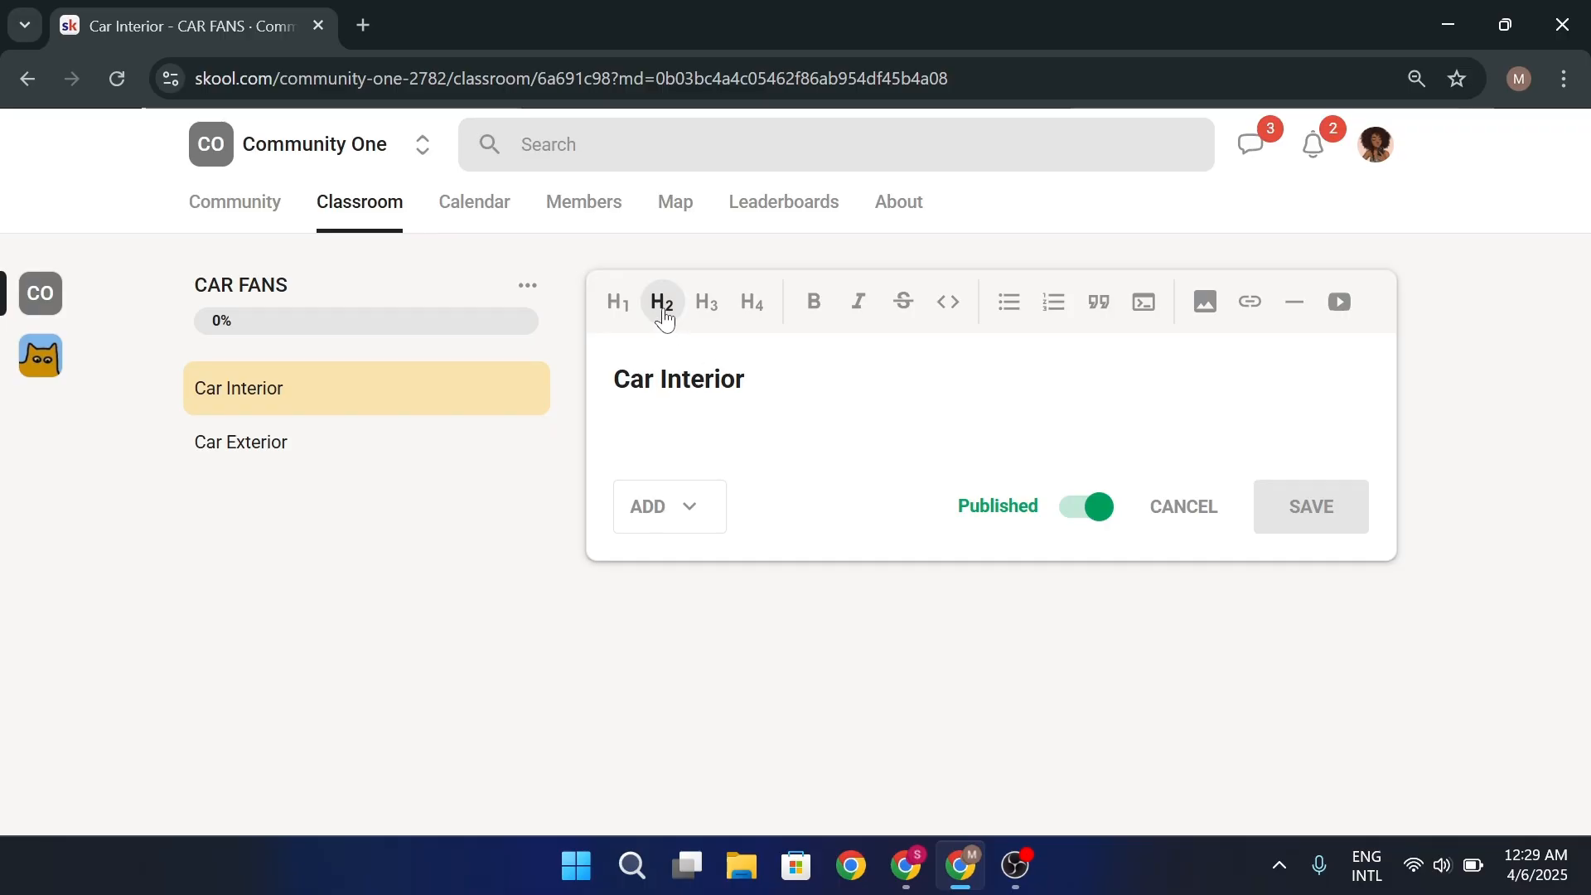
left_click(665, 320)
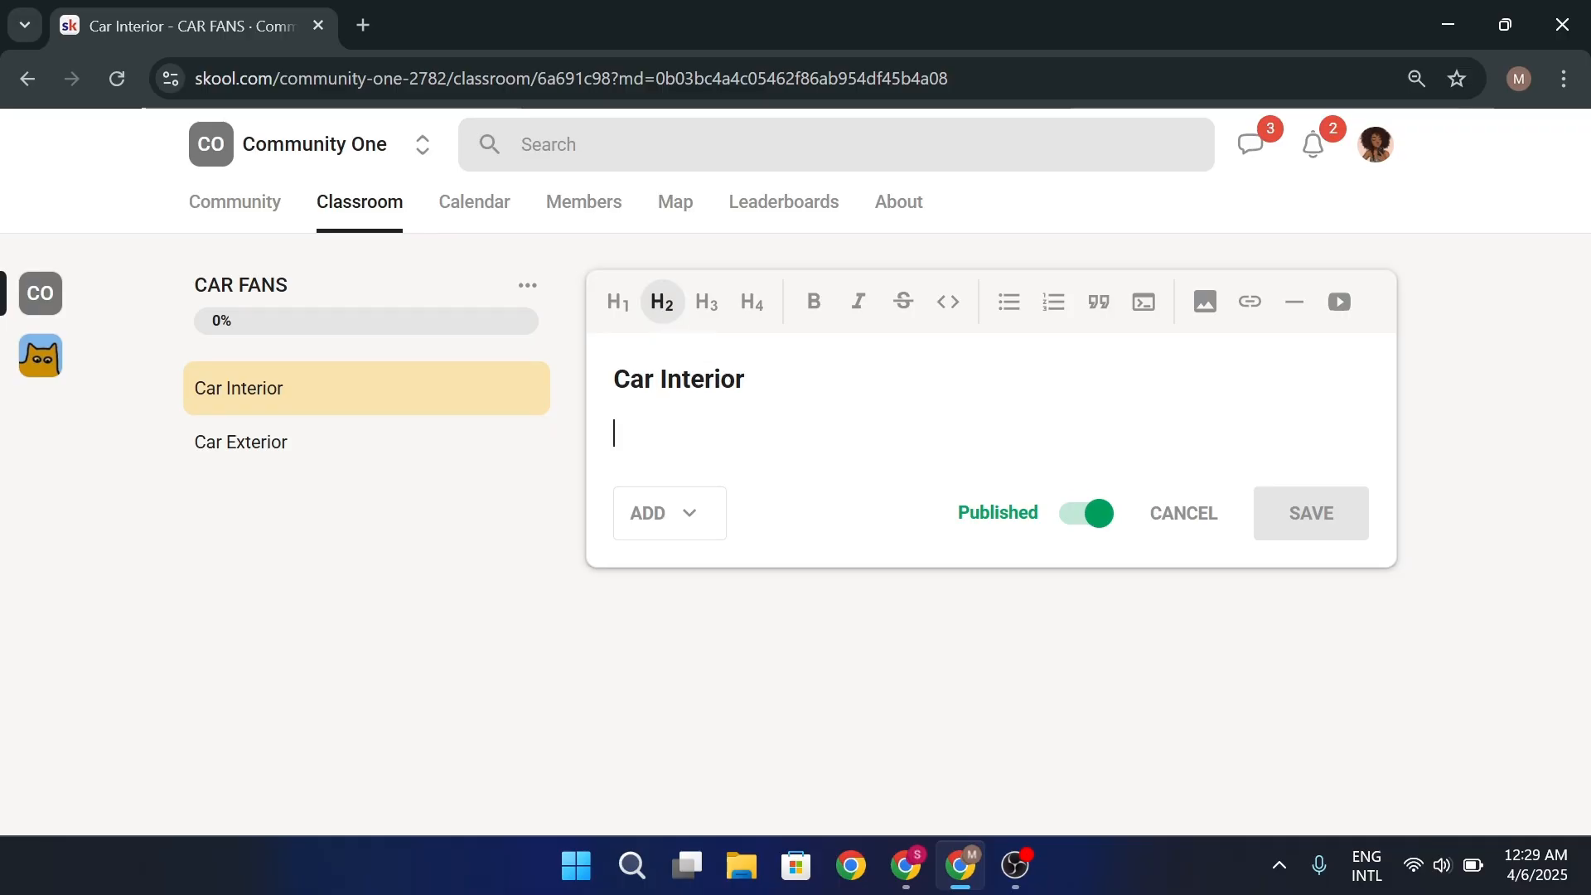
type("Car Interior: Key Components and Feature")
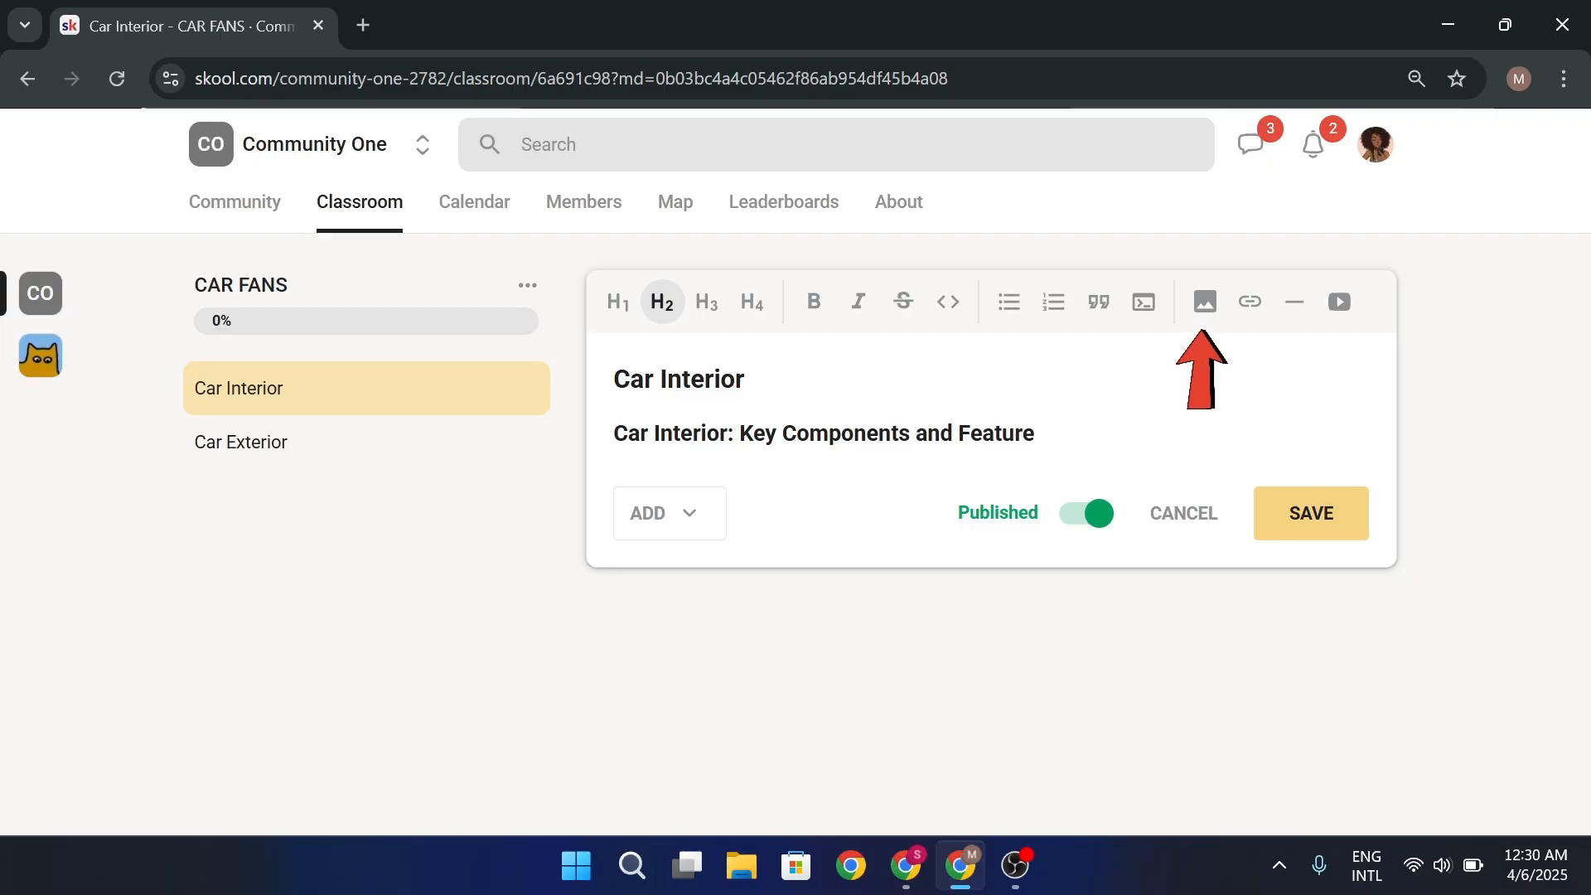
left_click(1204, 315)
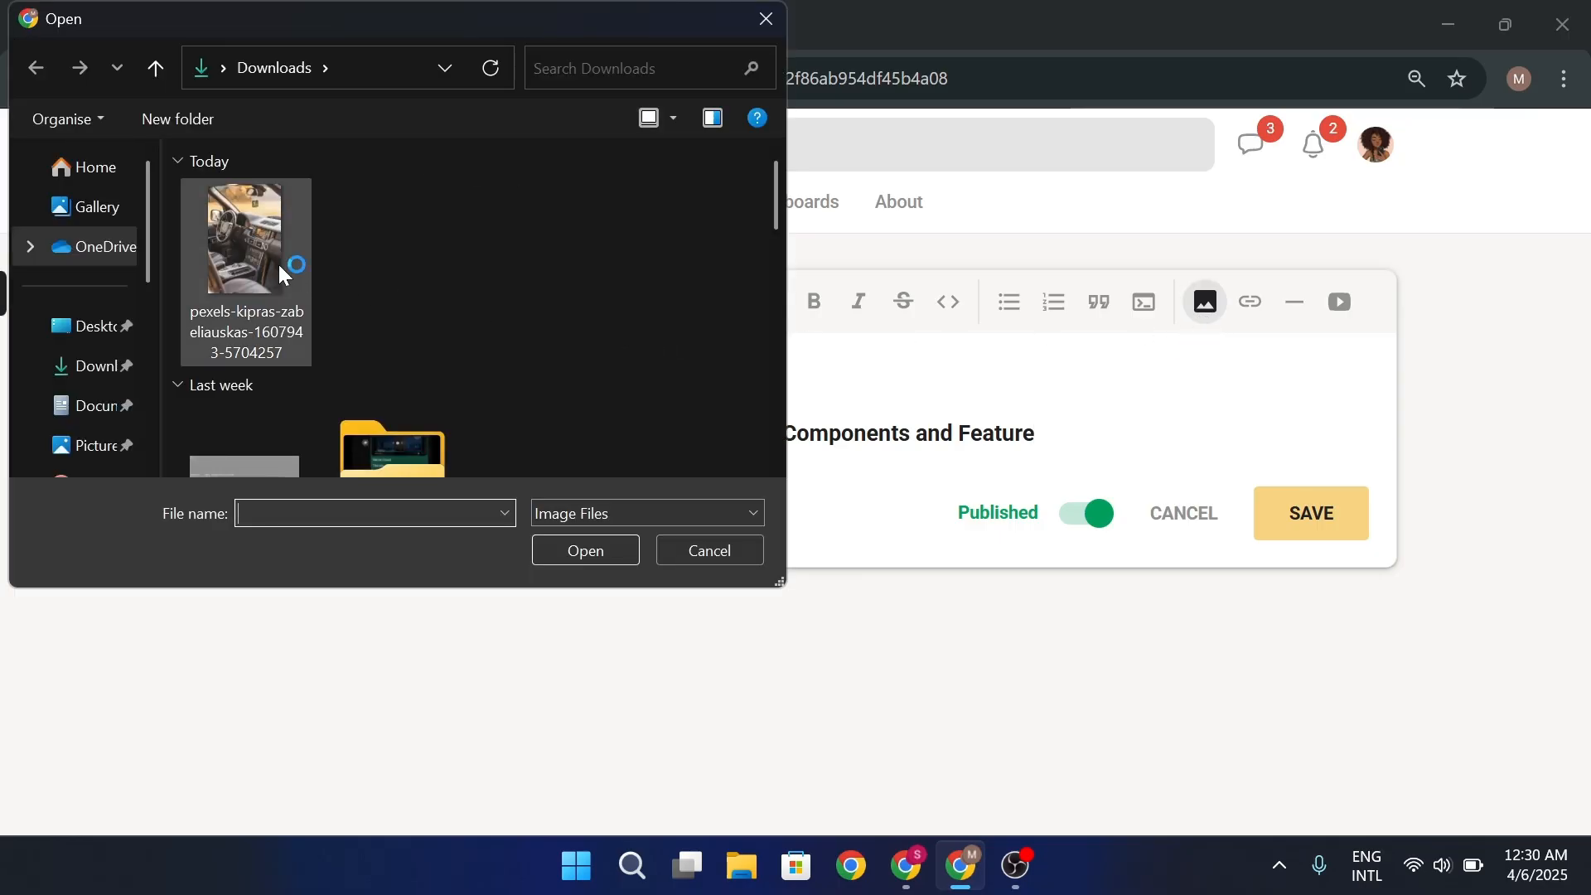
double_click(291, 267)
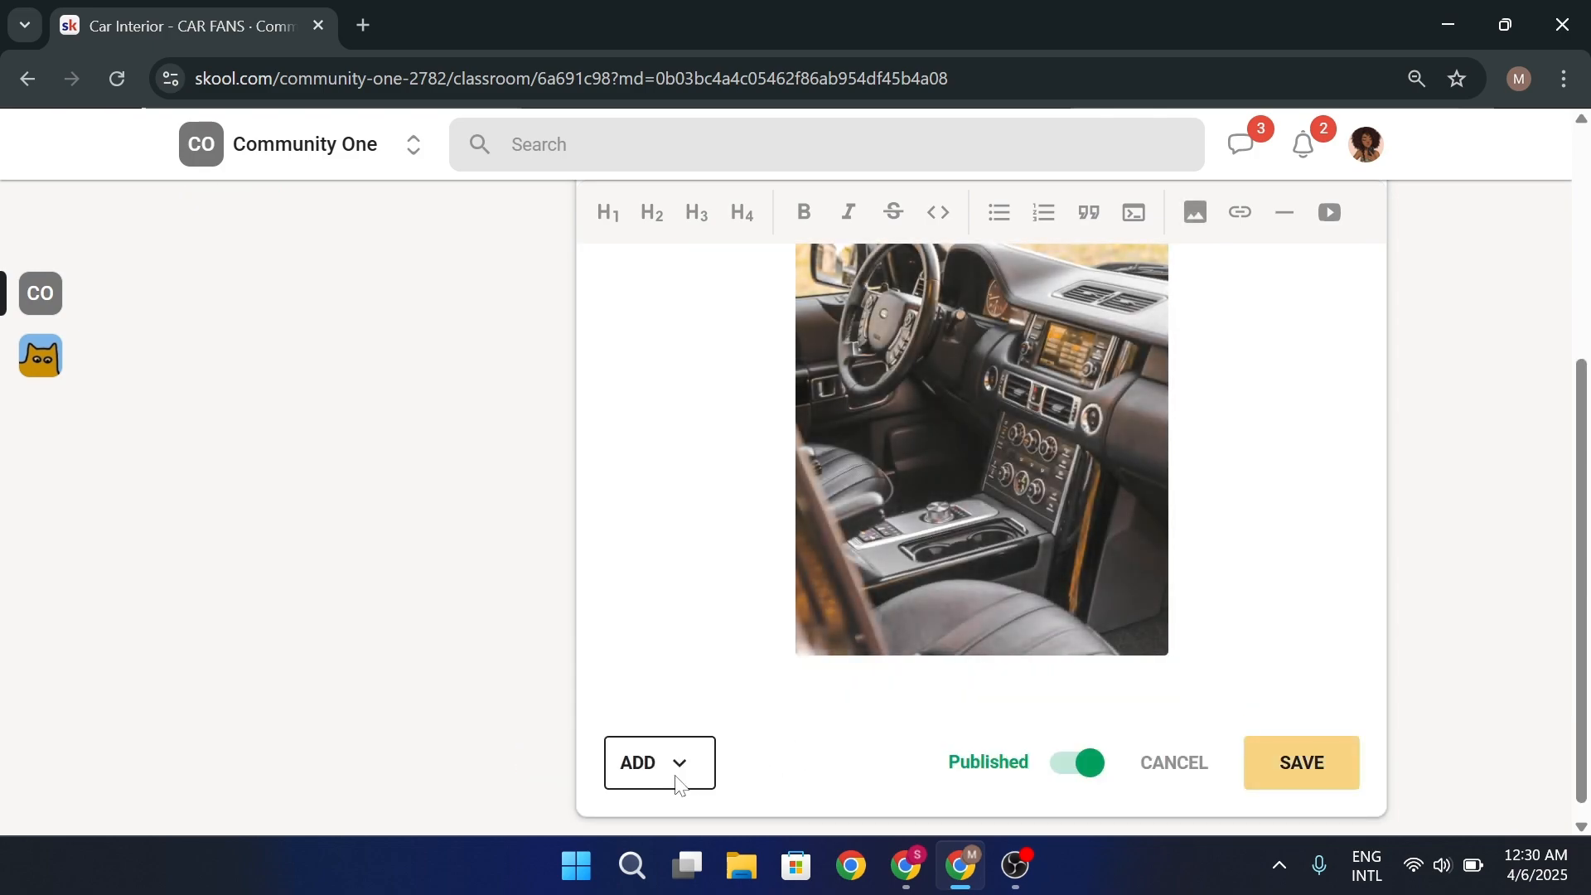
Attach the file Key-Fact-Statement-H2-2024.xlsx to the Car Interior page as a resource labelled "Safety"
left_click(677, 785)
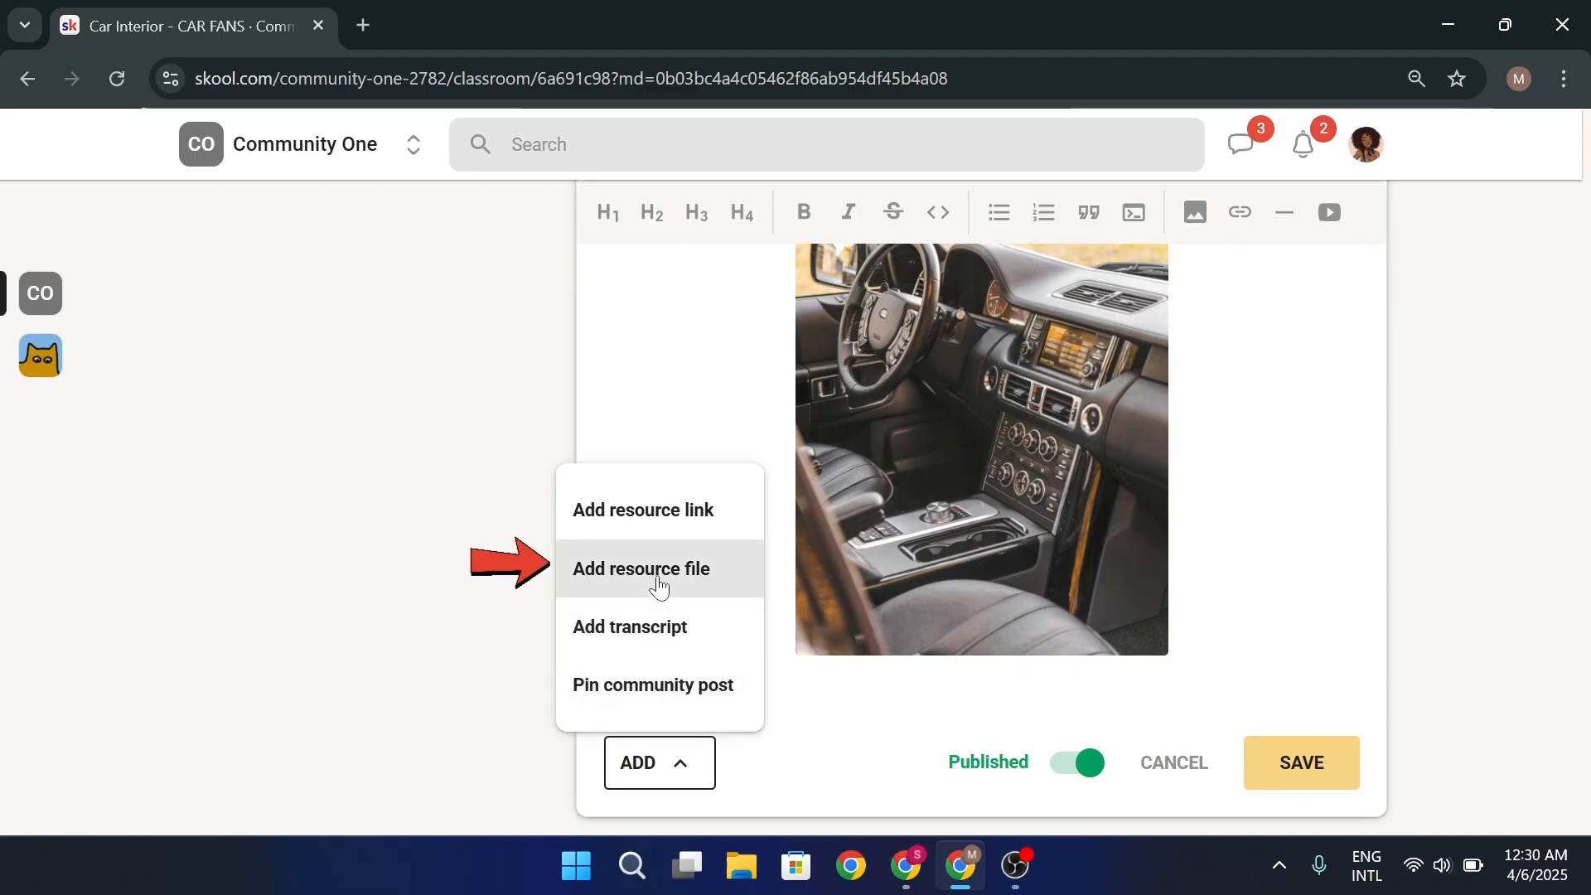
left_click(659, 585)
scroll(454, 426, "down", 10)
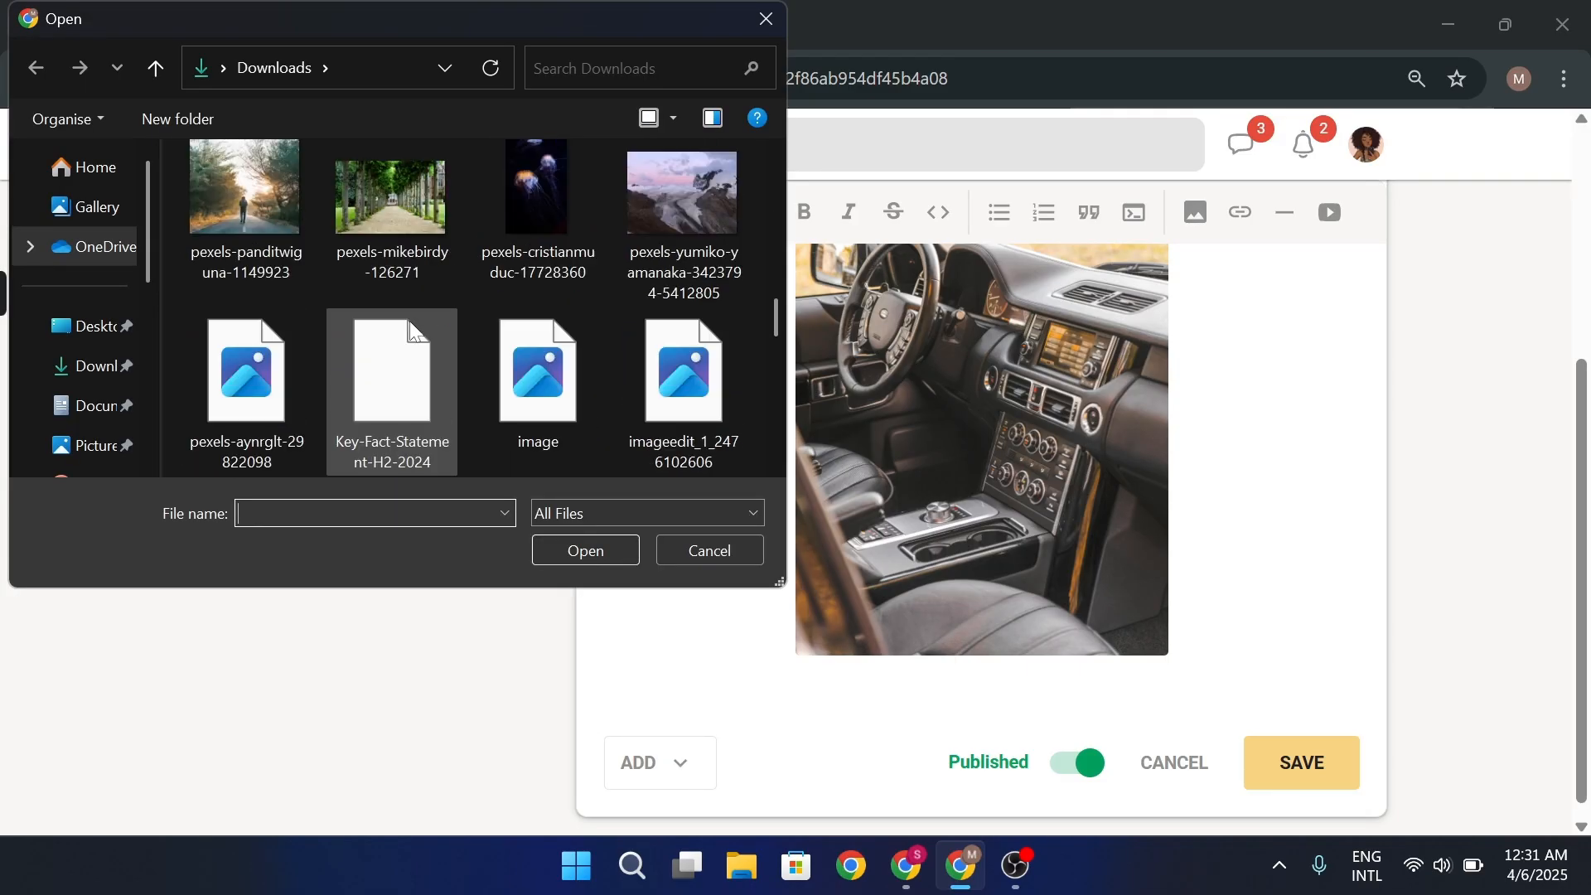
double_click(414, 330)
type("S")
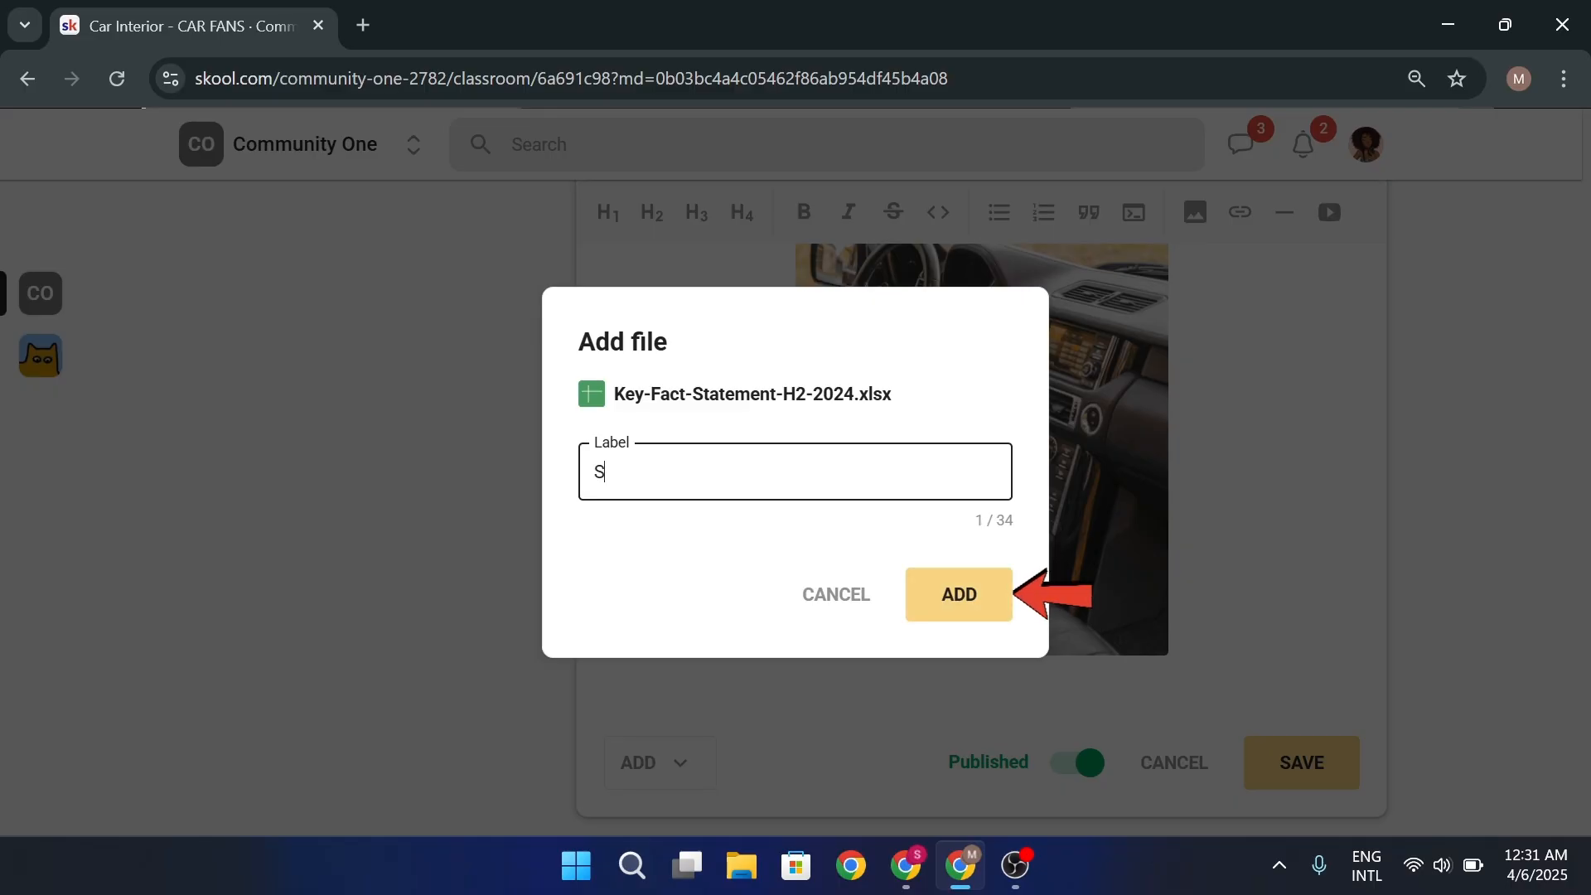
type("afety")
left_click(964, 612)
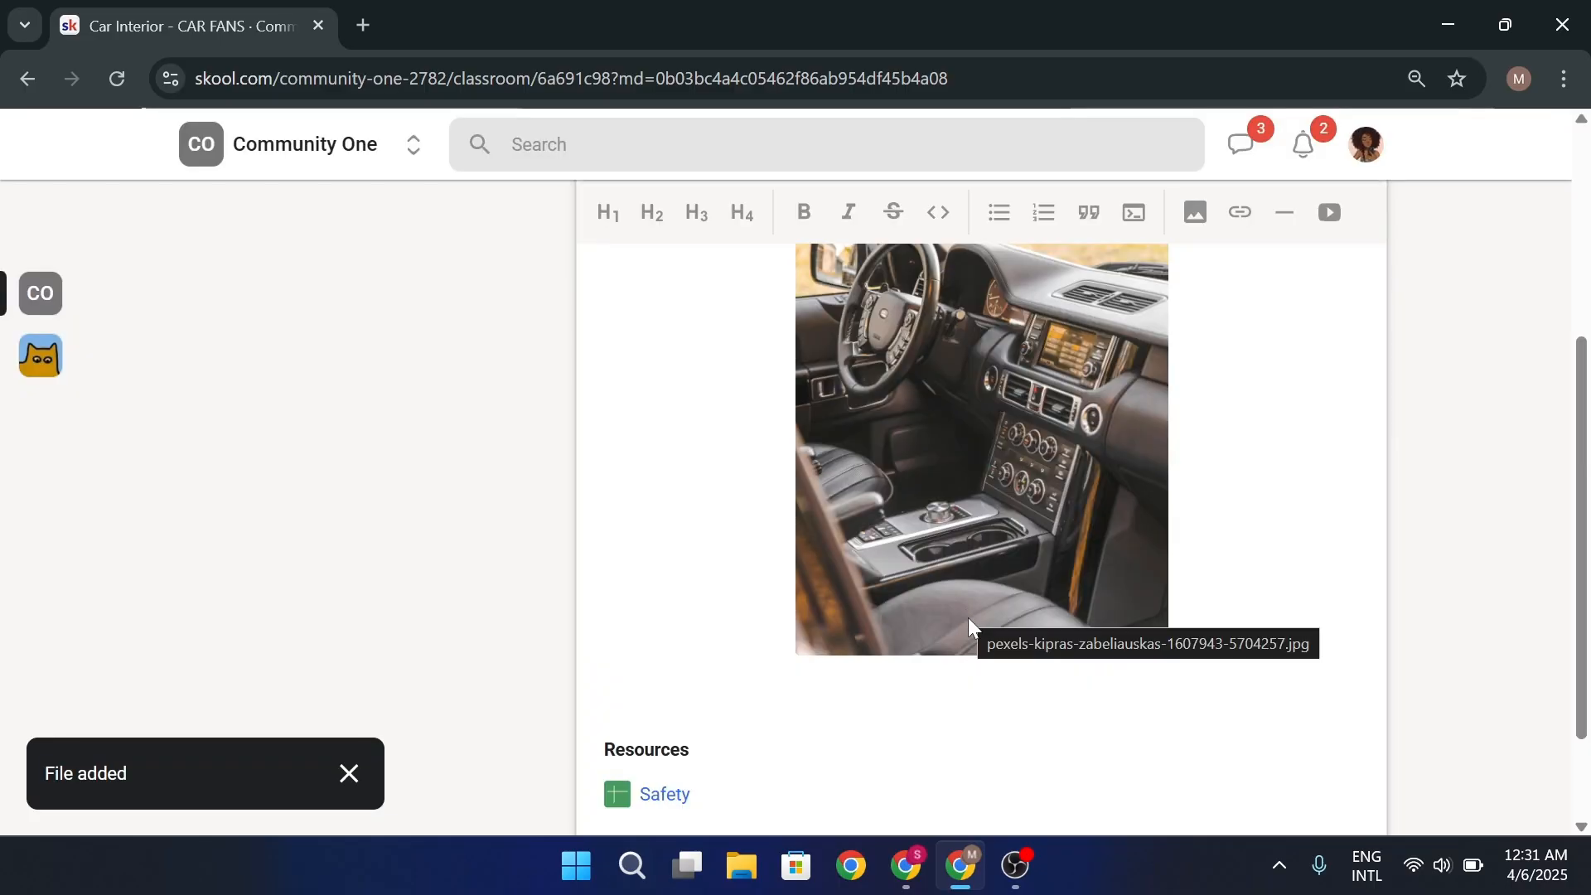
Below the photo, add "5 main parts of an SUV:" with a numbered list from "Engine and Transmission" to "Braking and Safety Systems", and save the page
left_click(903, 479)
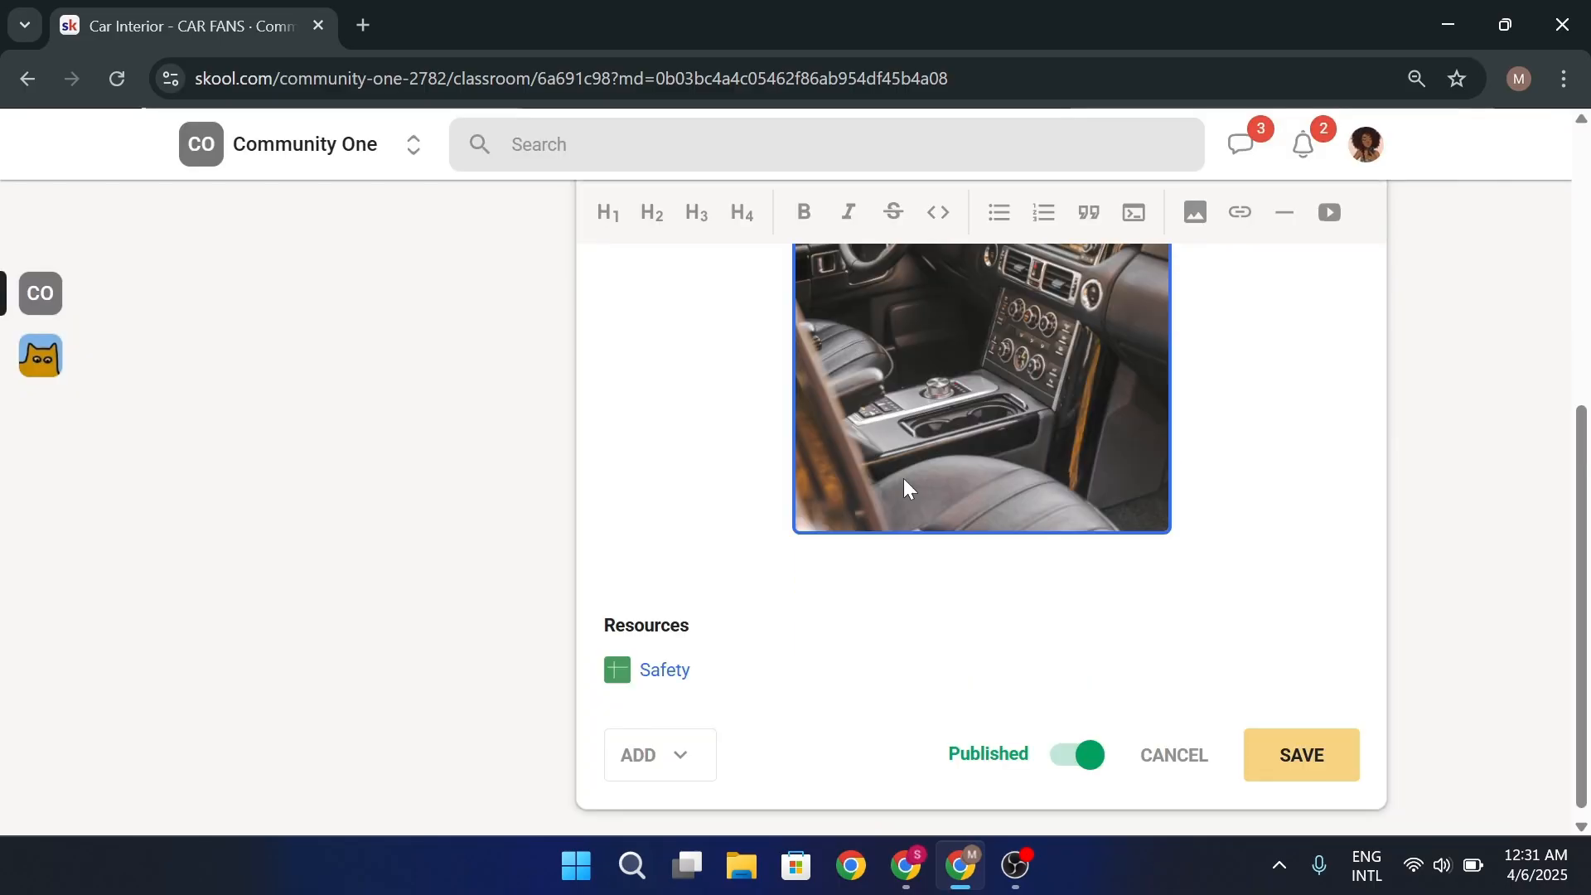
type("5 main parts of an SUV: 1. Engine and Transmission 2. Chassis and Suspension 3. Body and Interior 4. Drivetrain (4WD/AWD Systems) 5. Braking and Safety Systems")
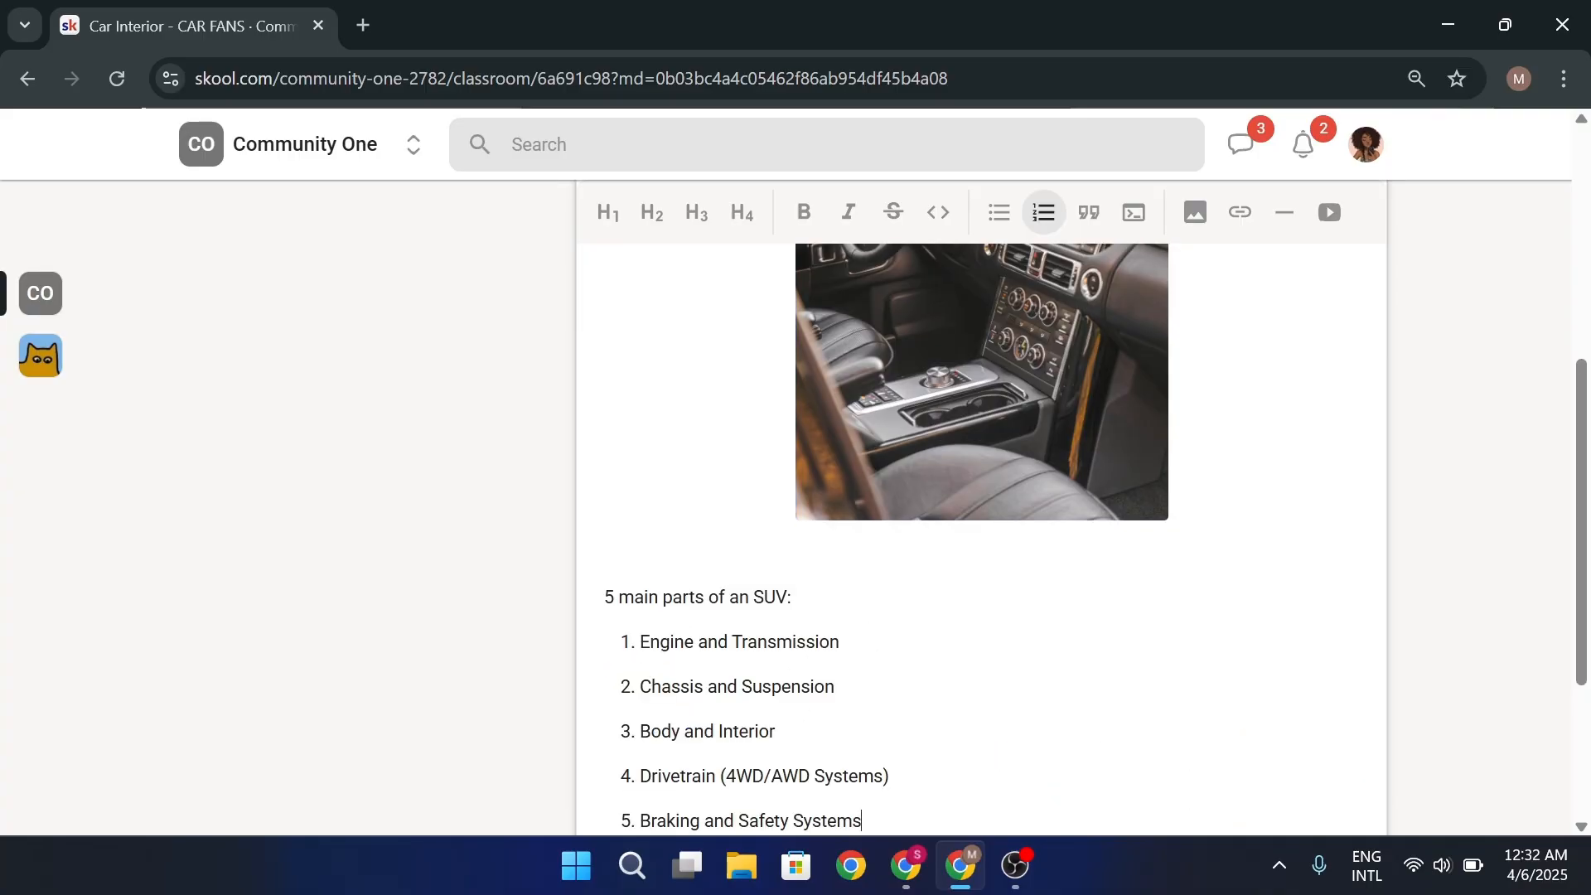
scroll(981, 498, "down", 3)
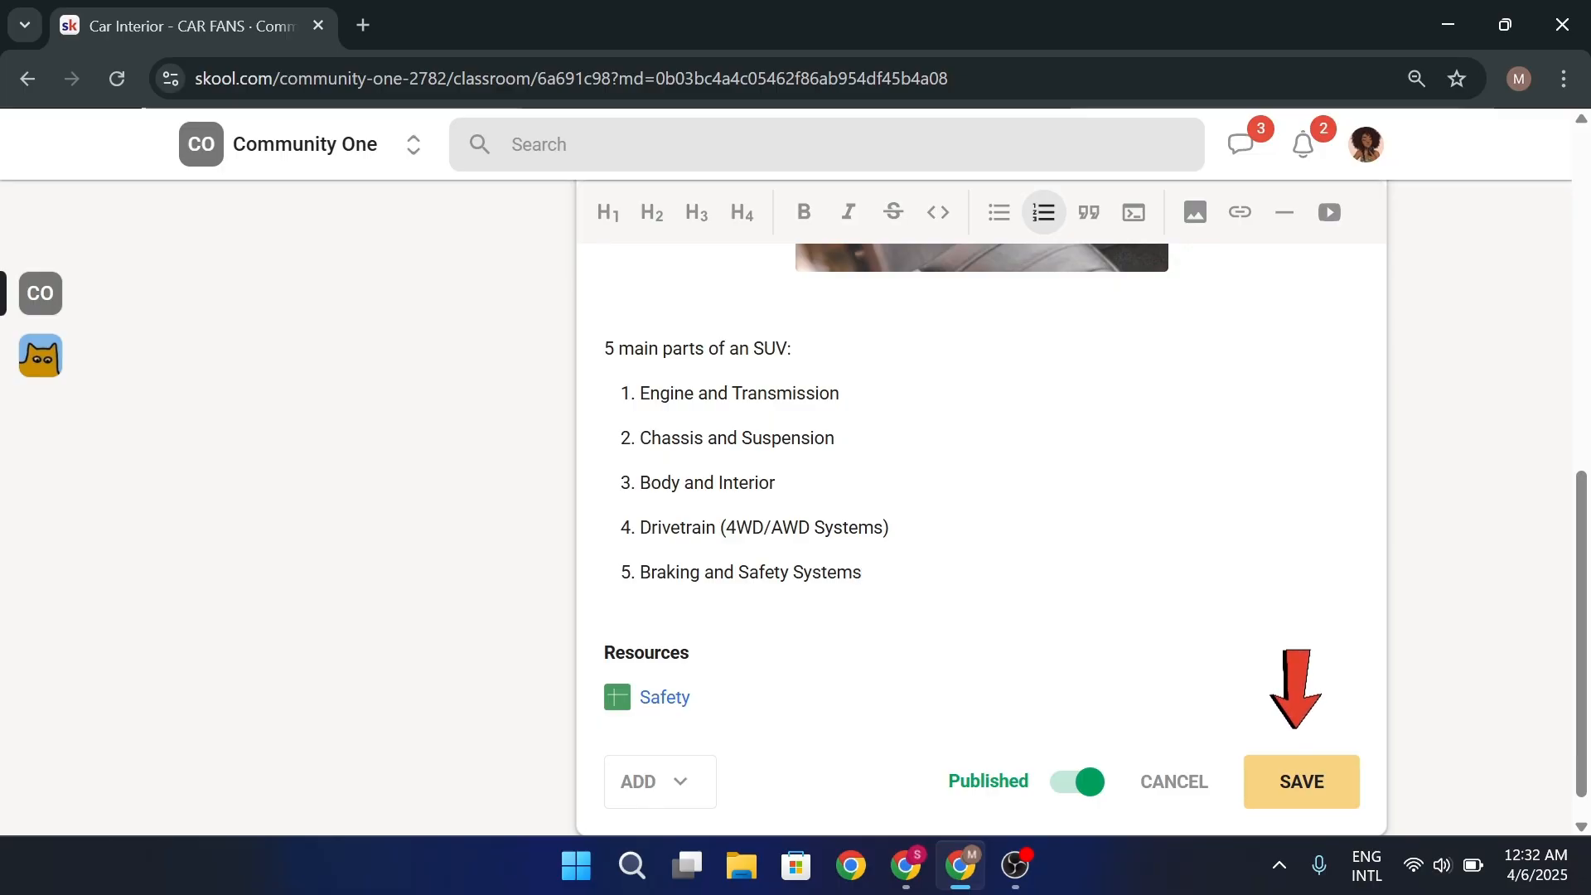
left_click(1317, 781)
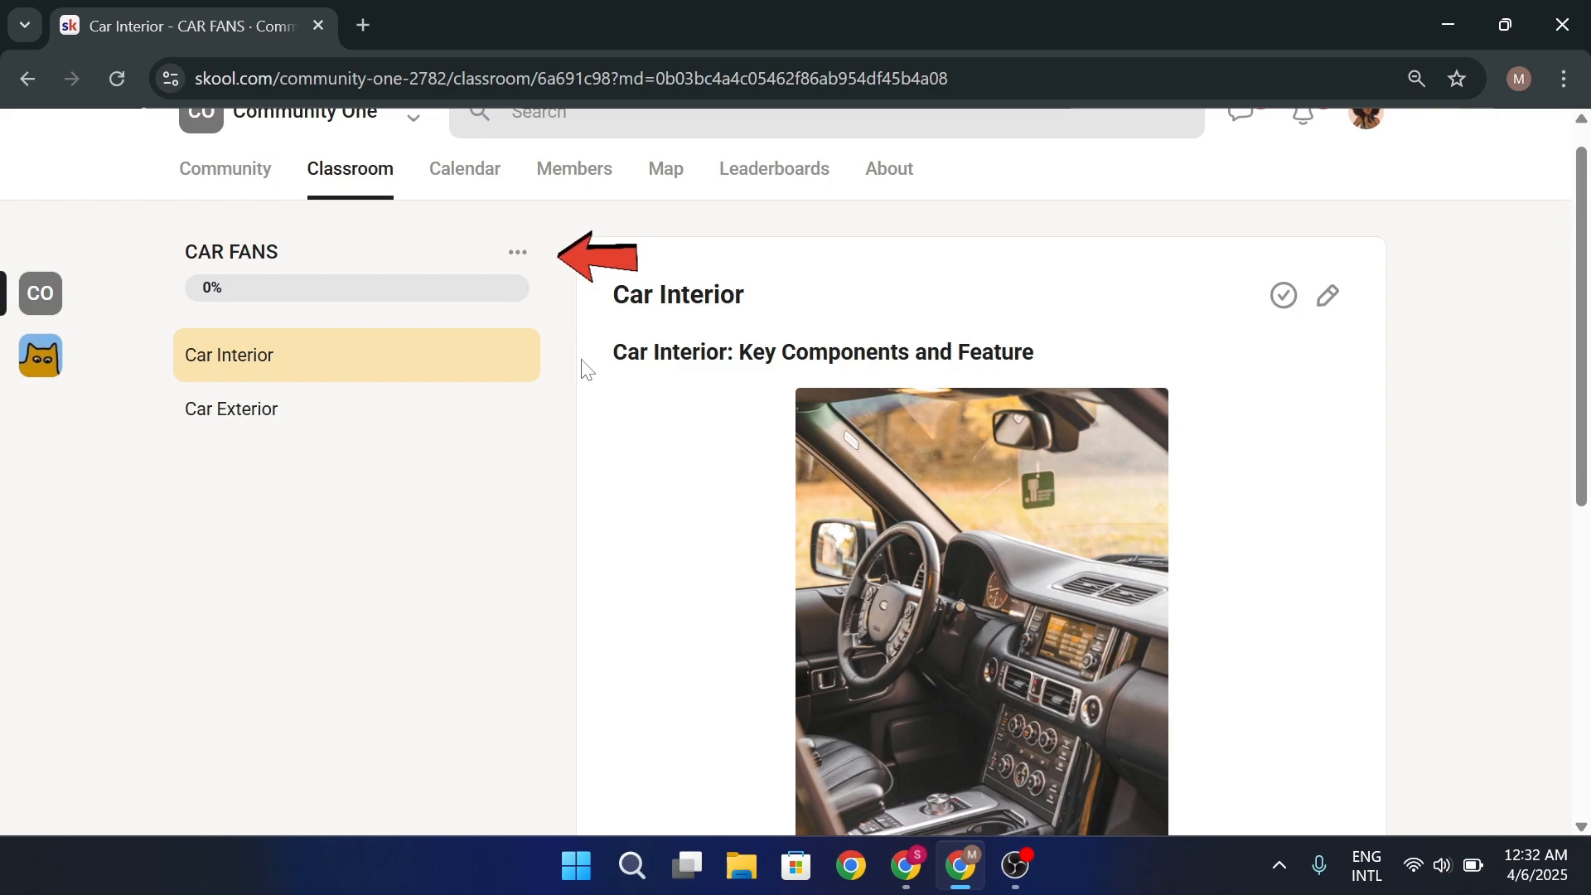
Add a published folder named "CAR" to the CAR FANS course
left_click(519, 254)
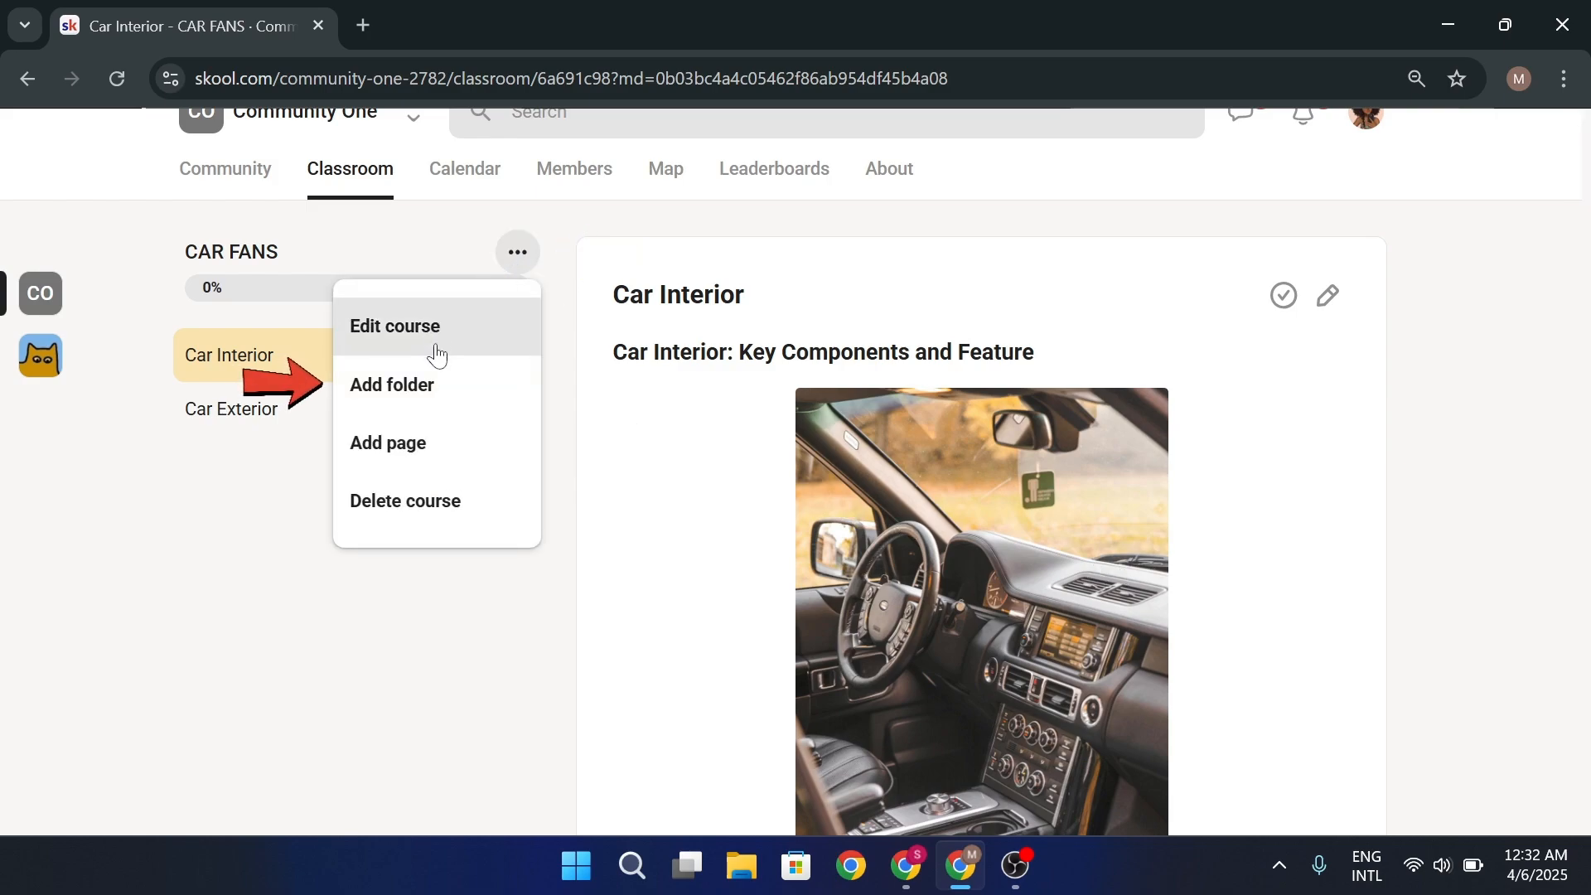
left_click(428, 383)
type("C")
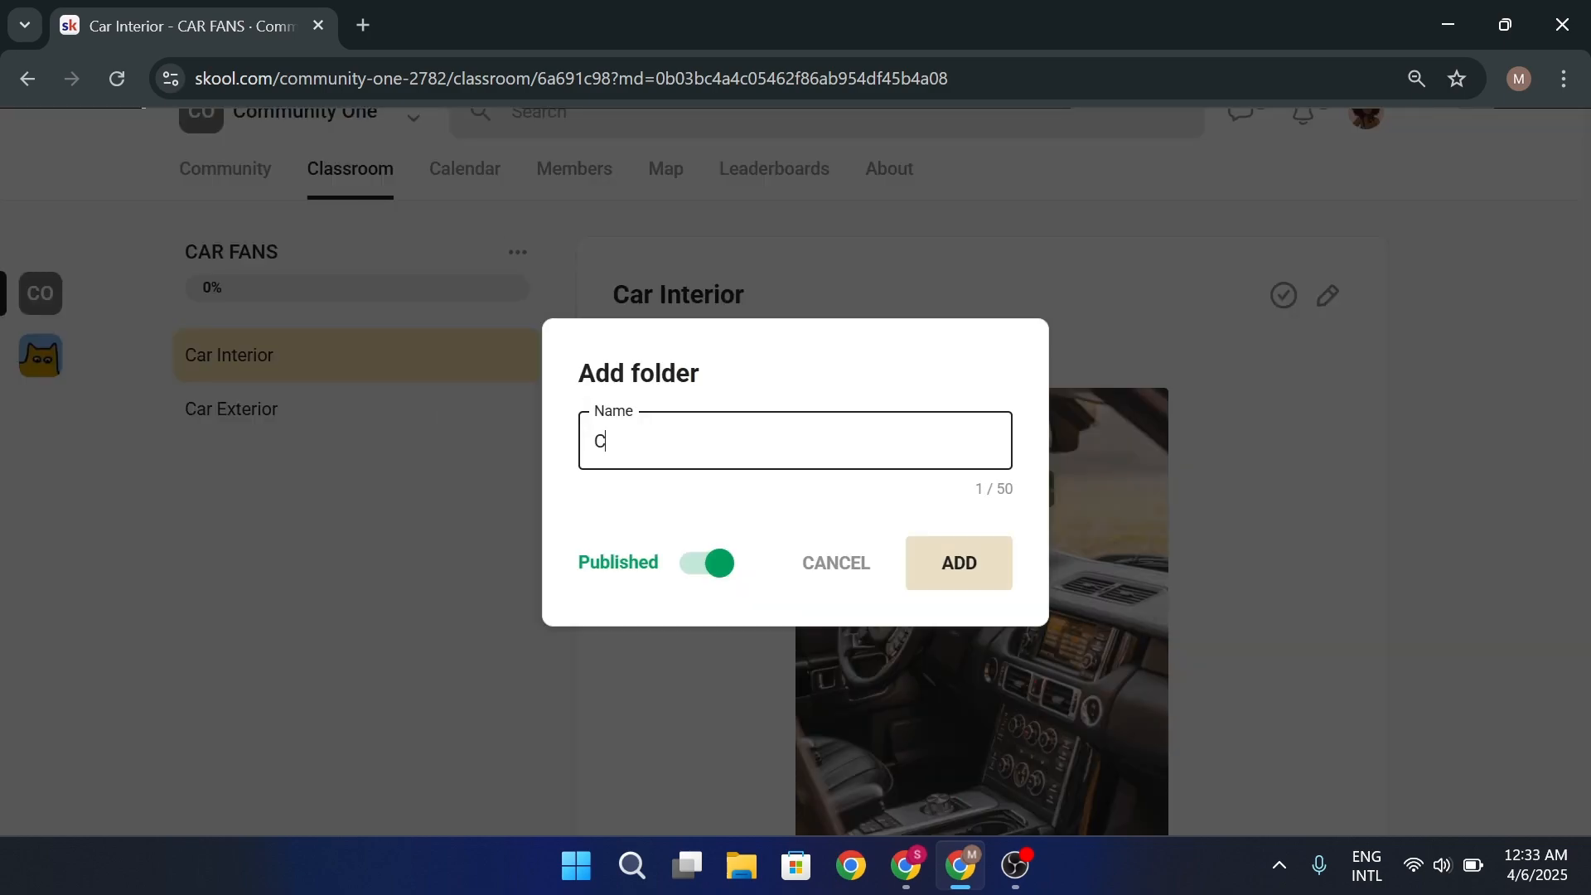
type("AR")
left_click(953, 565)
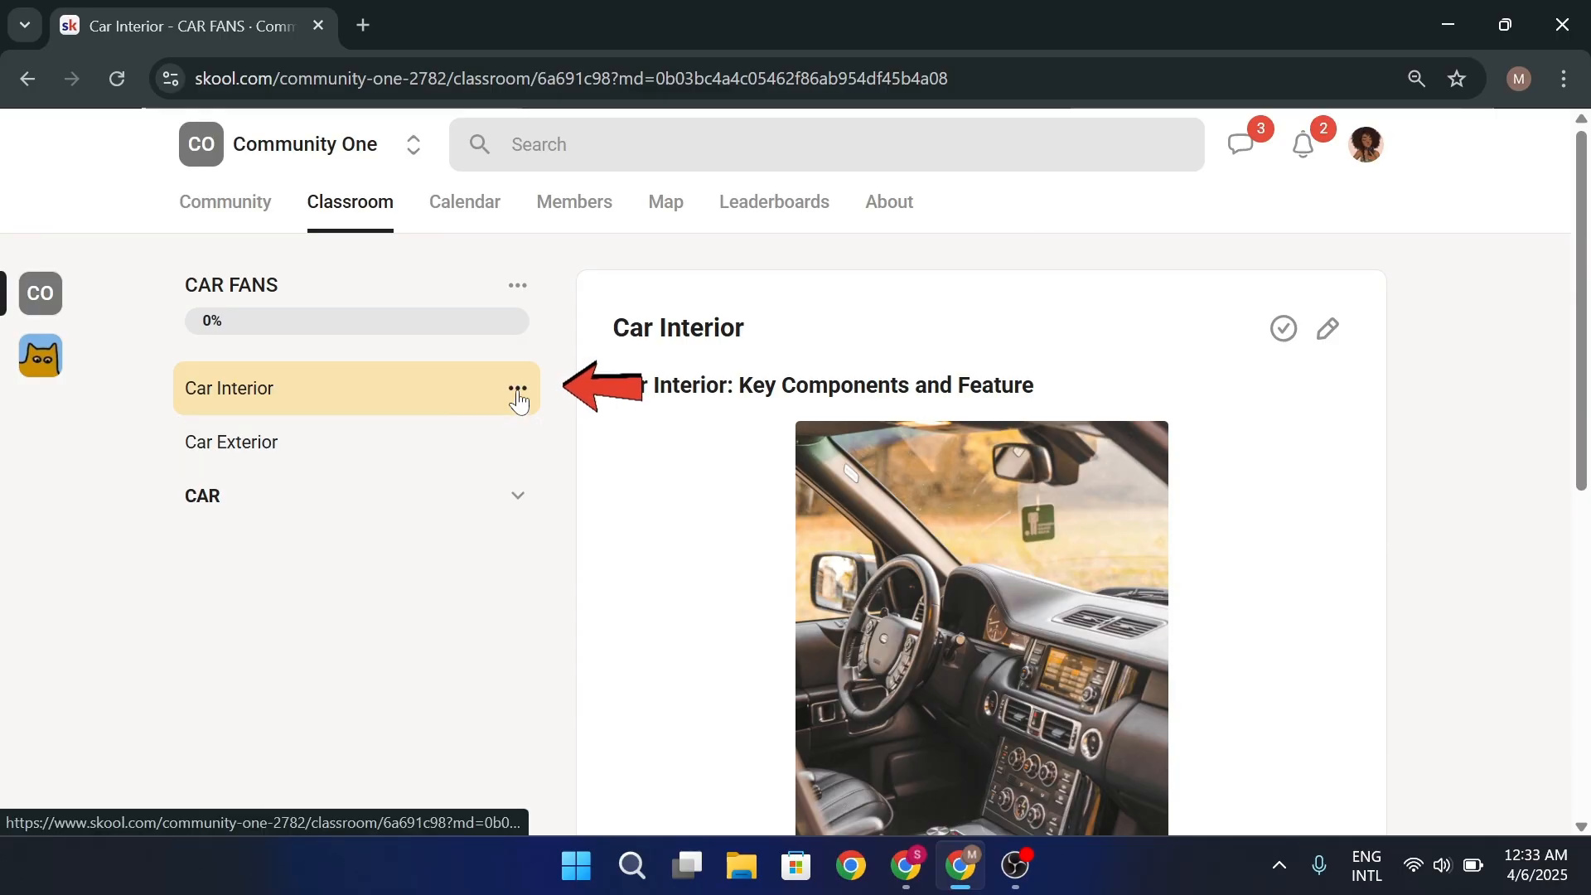
Move the Car Interior page into the CAR folder
left_click(518, 391)
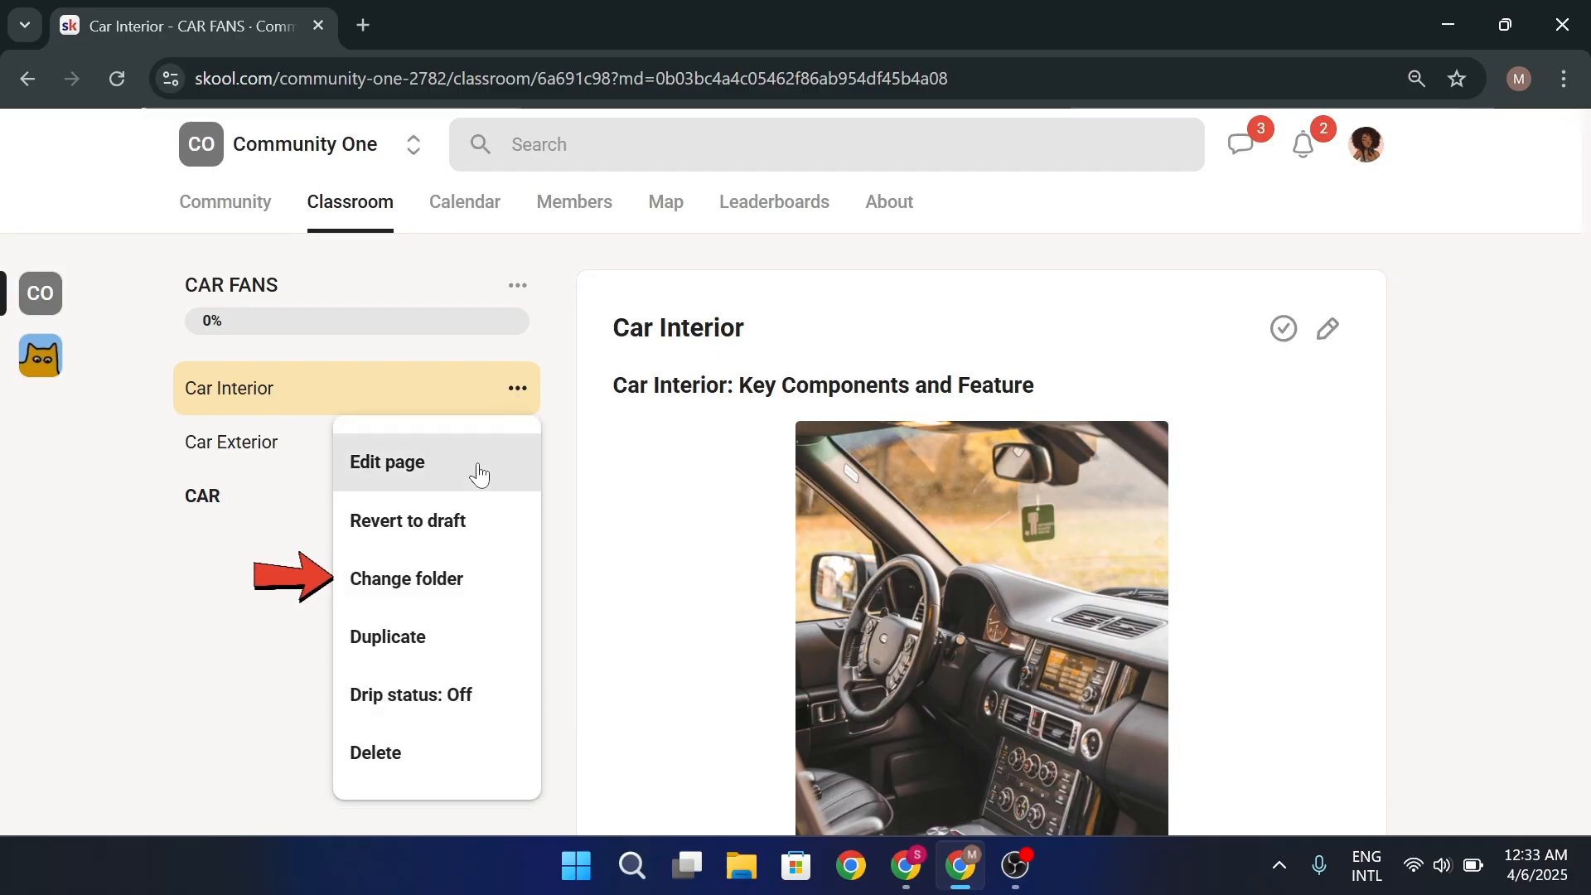
left_click(455, 584)
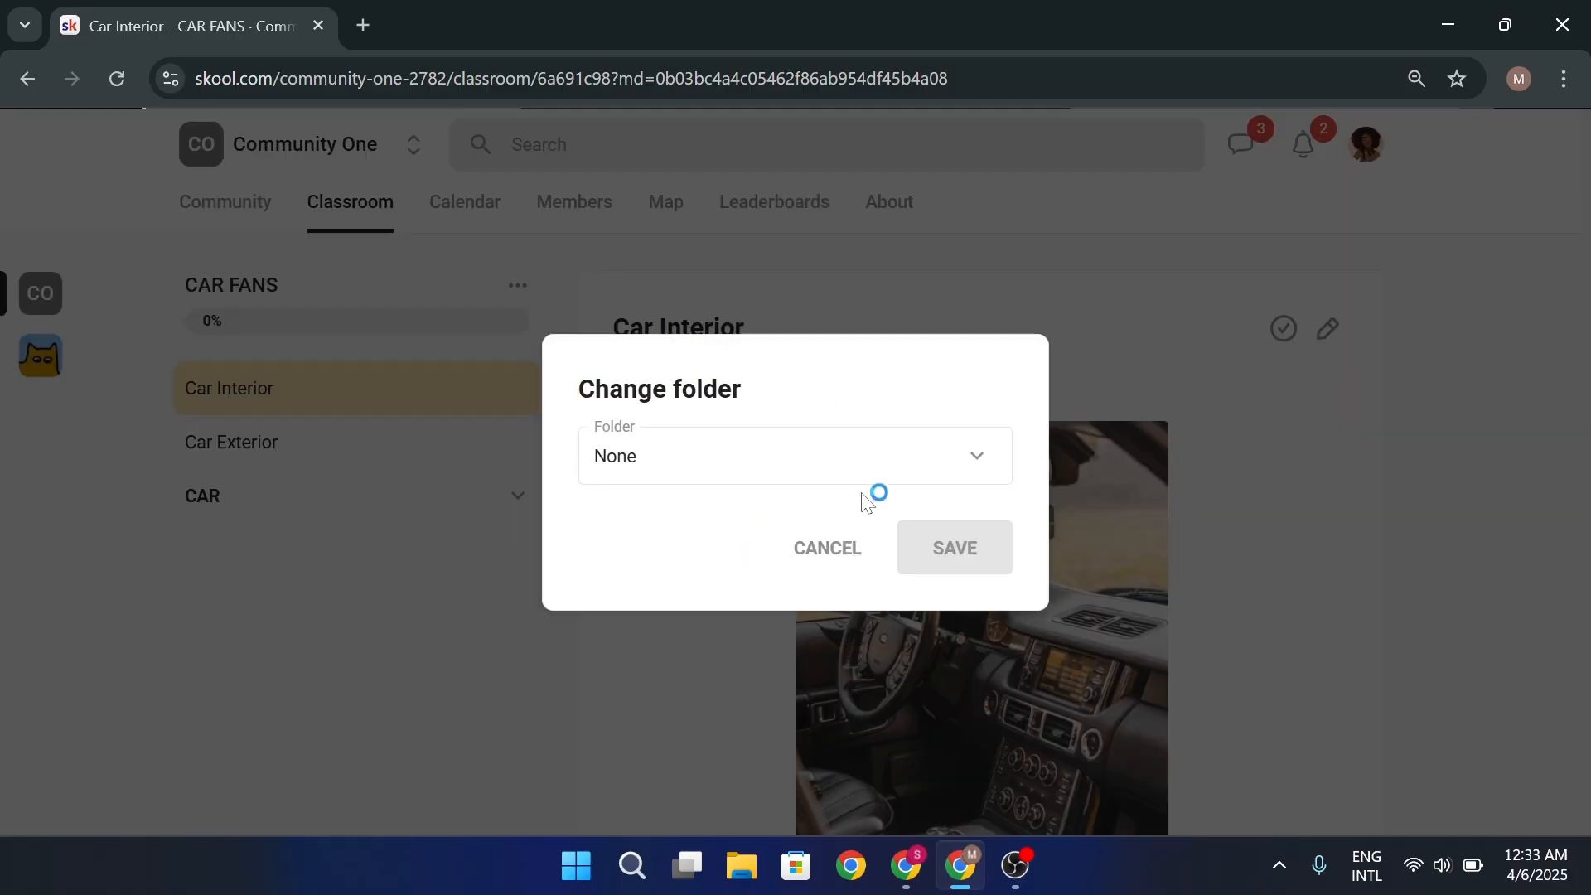
left_click(875, 467)
left_click(783, 619)
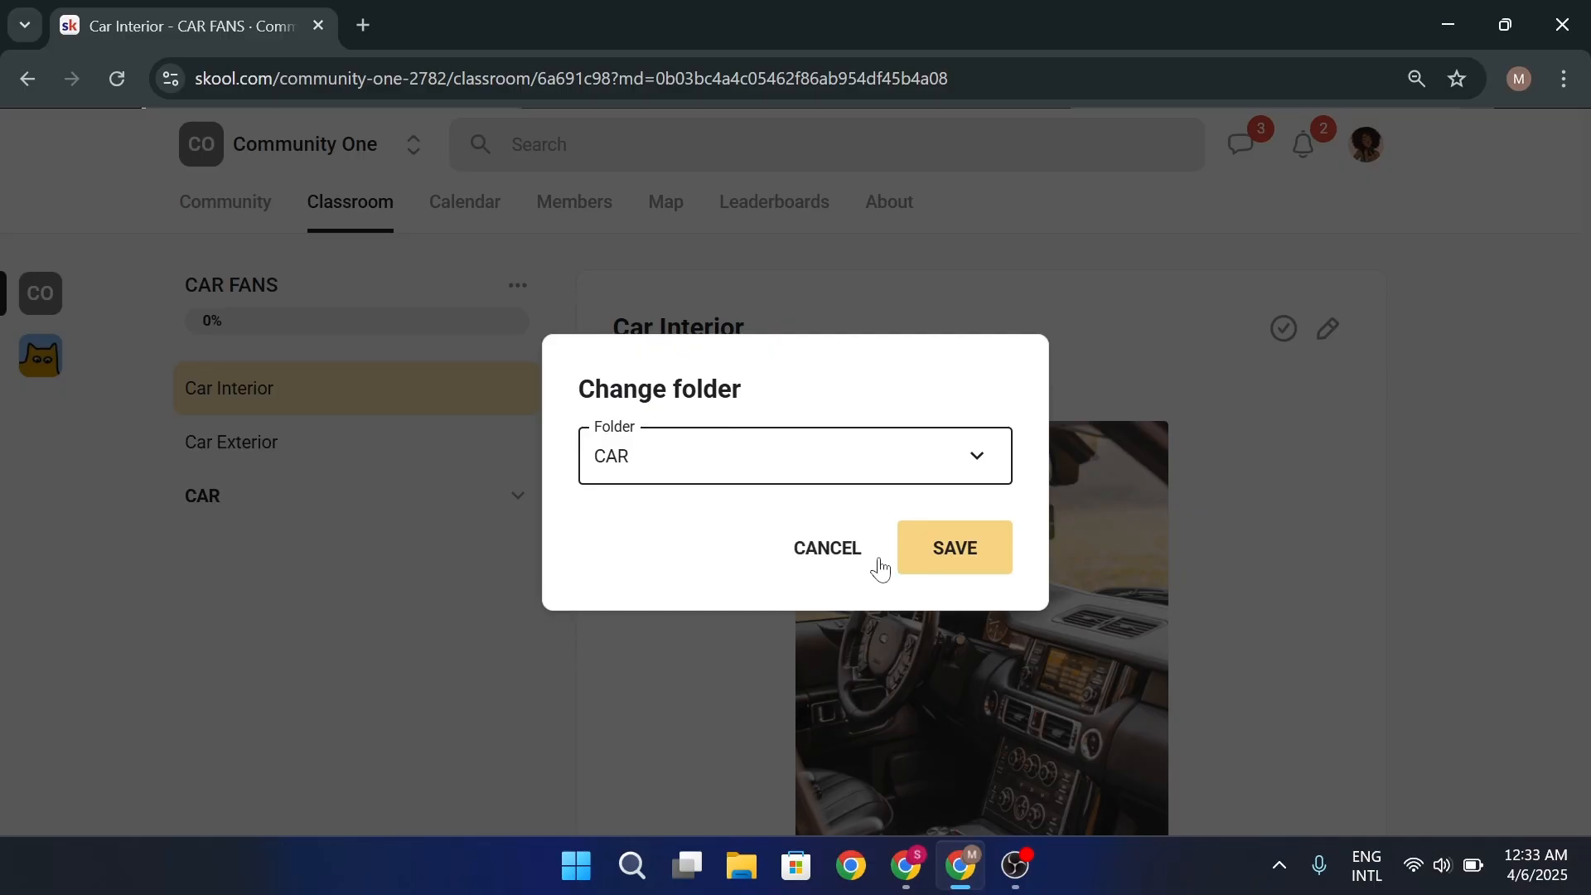
left_click(928, 557)
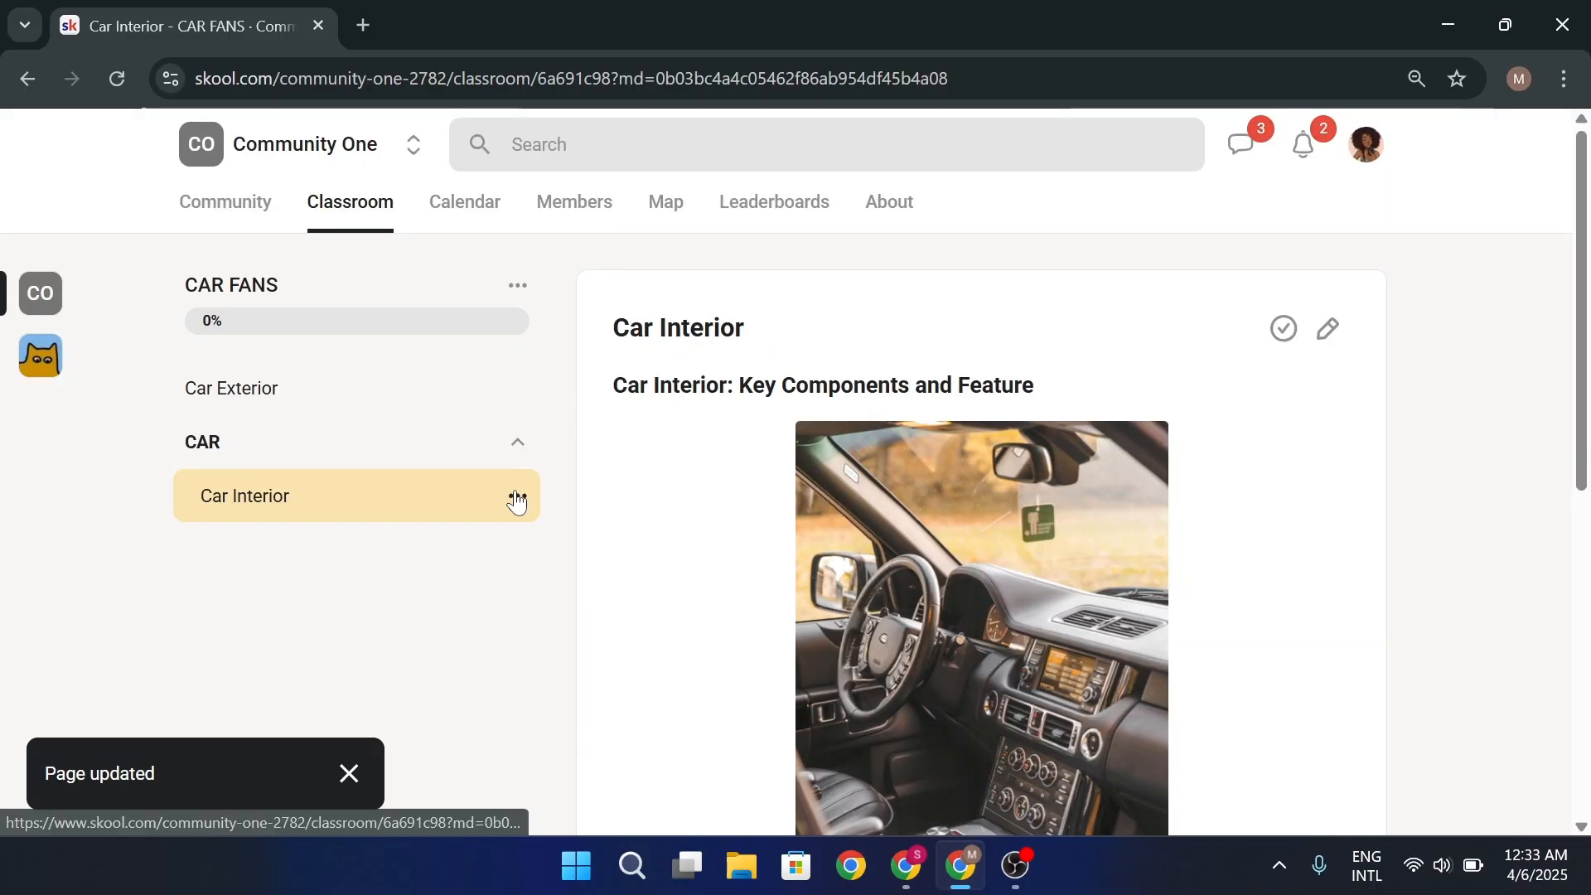
Move the Car Exterior page into the CAR folder
left_click(517, 498)
left_click(514, 386)
left_click(447, 577)
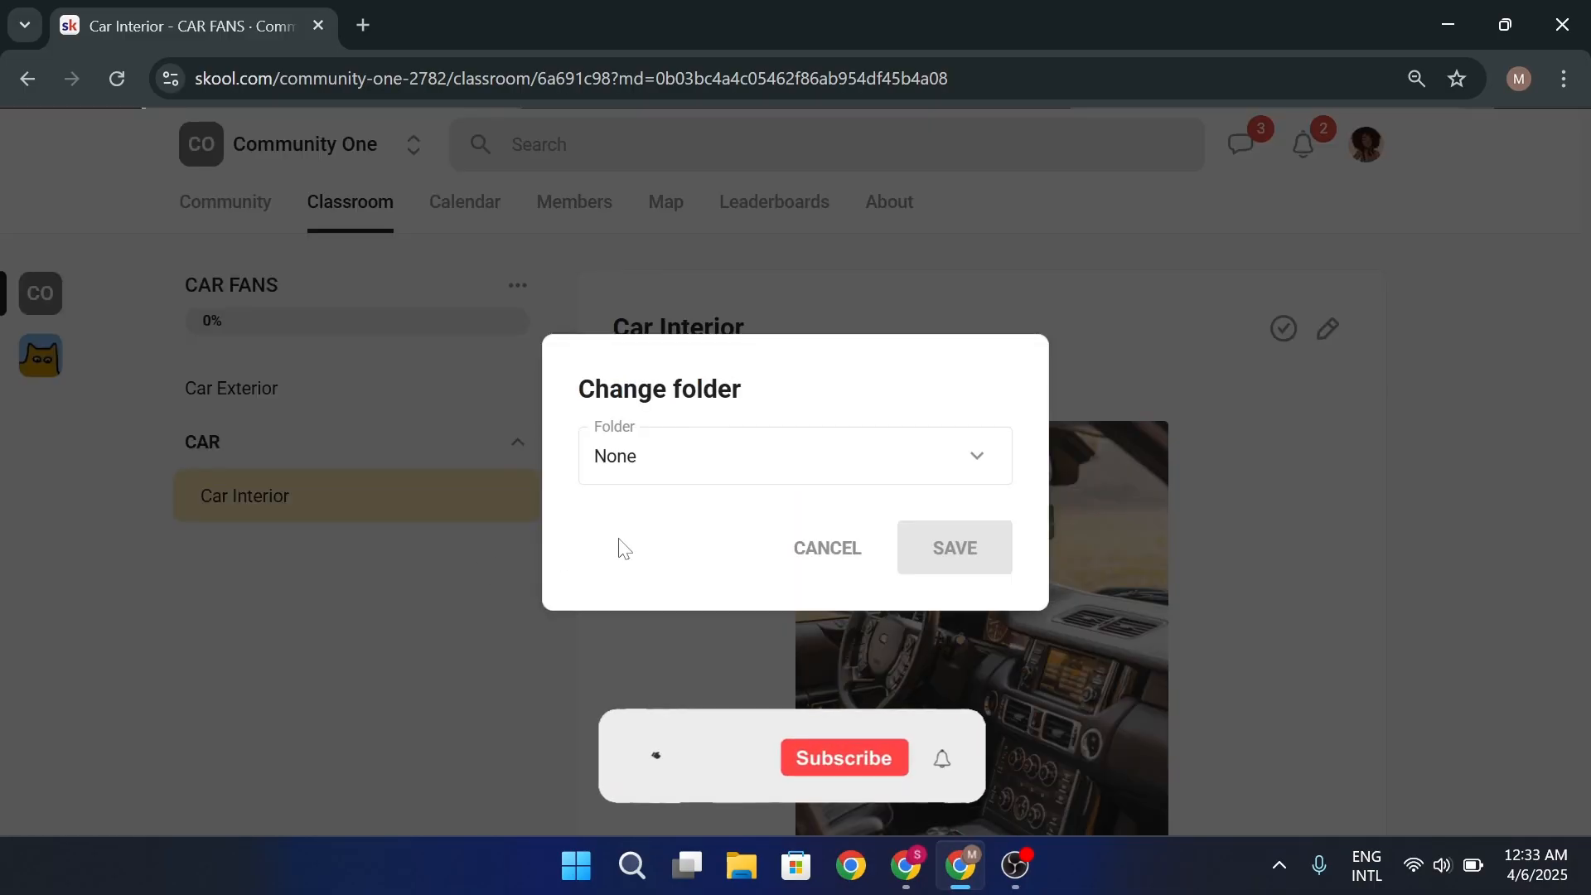
left_click(662, 461)
left_click(728, 595)
left_click(953, 546)
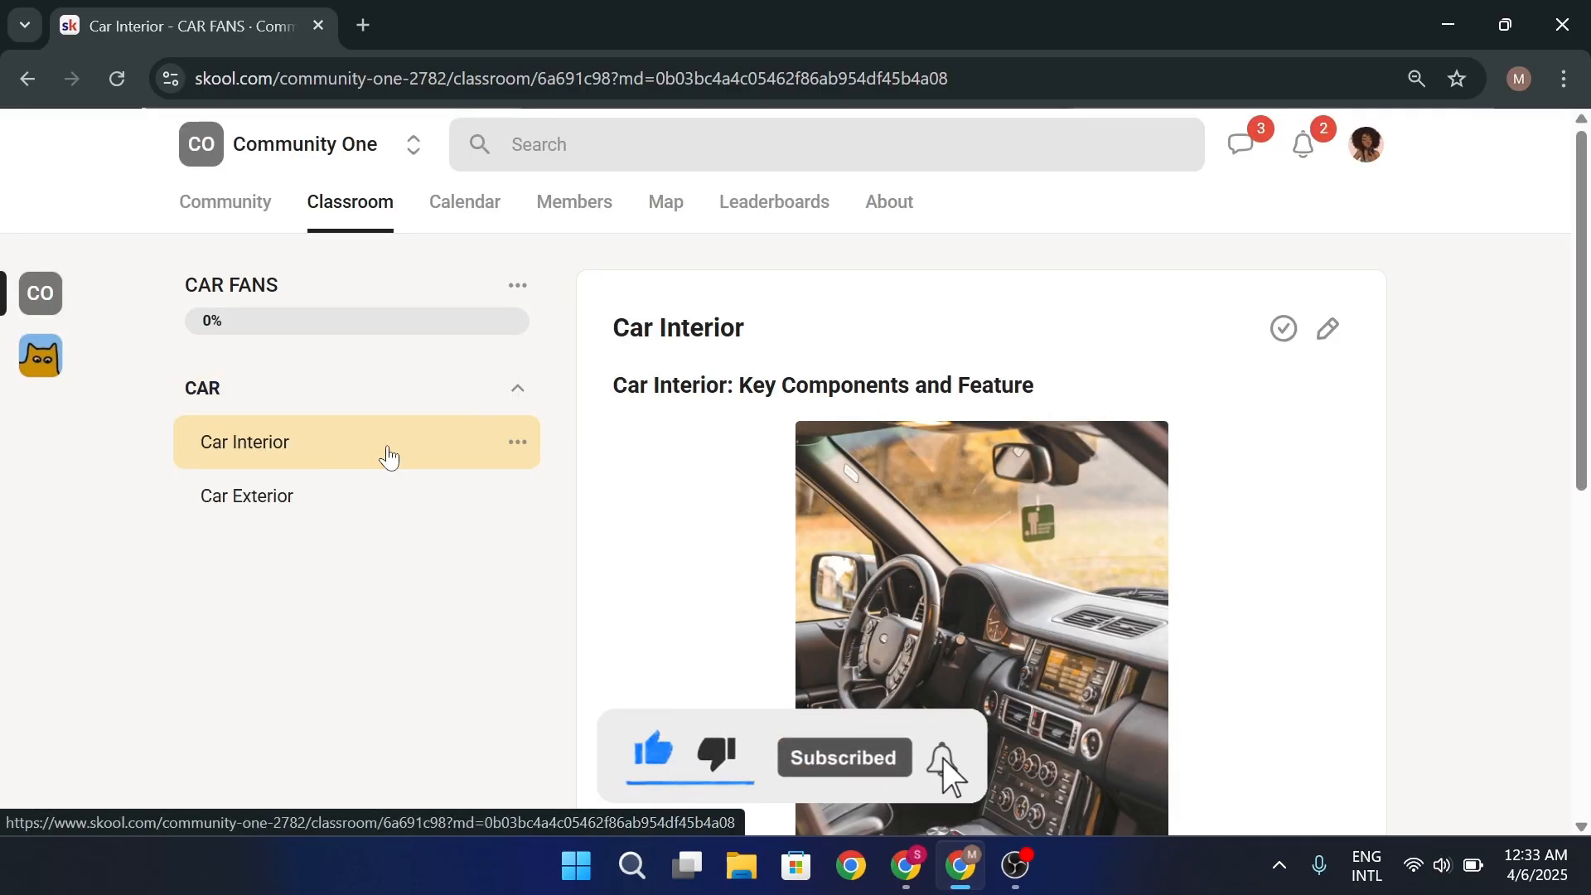
Mark the Car Interior page as completed and look through its content
left_click(1276, 336)
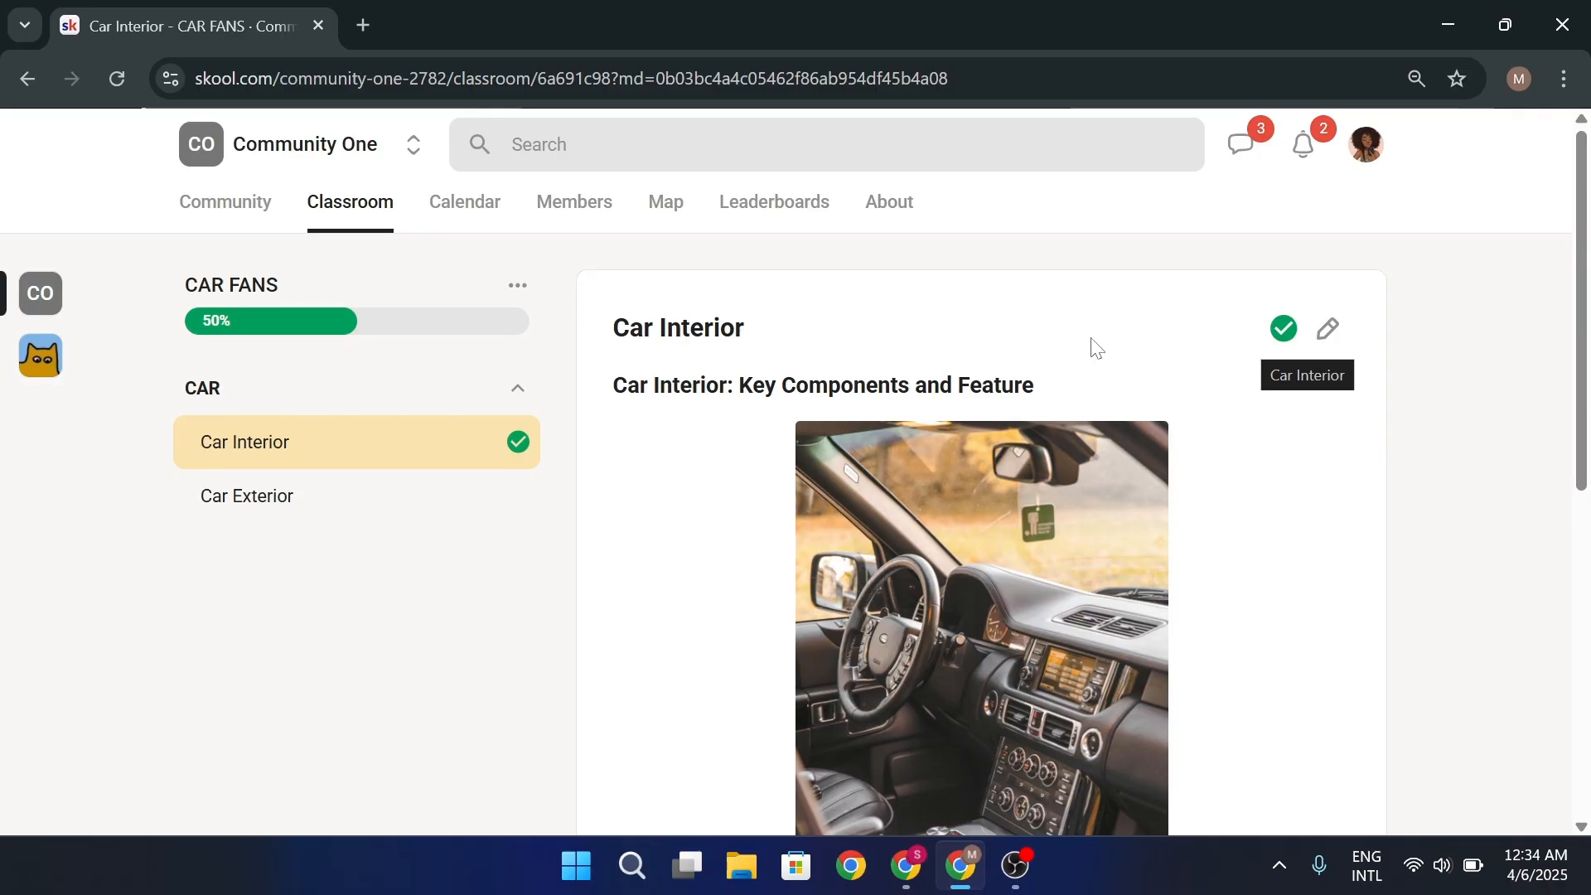
scroll(1079, 348, "down", 6)
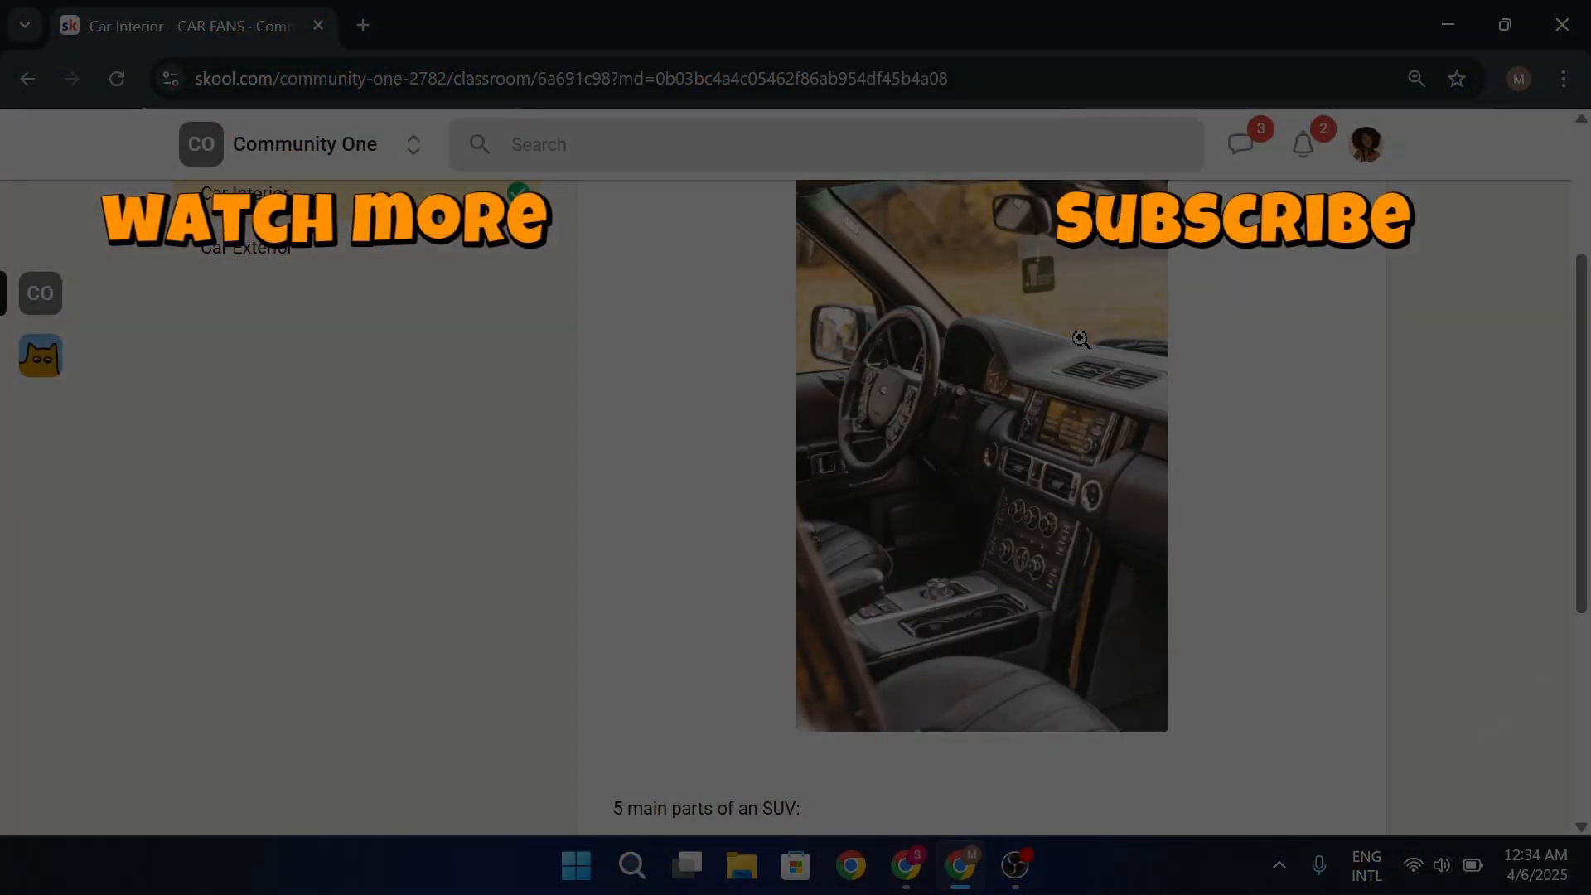
scroll(1080, 338, "up", 6)
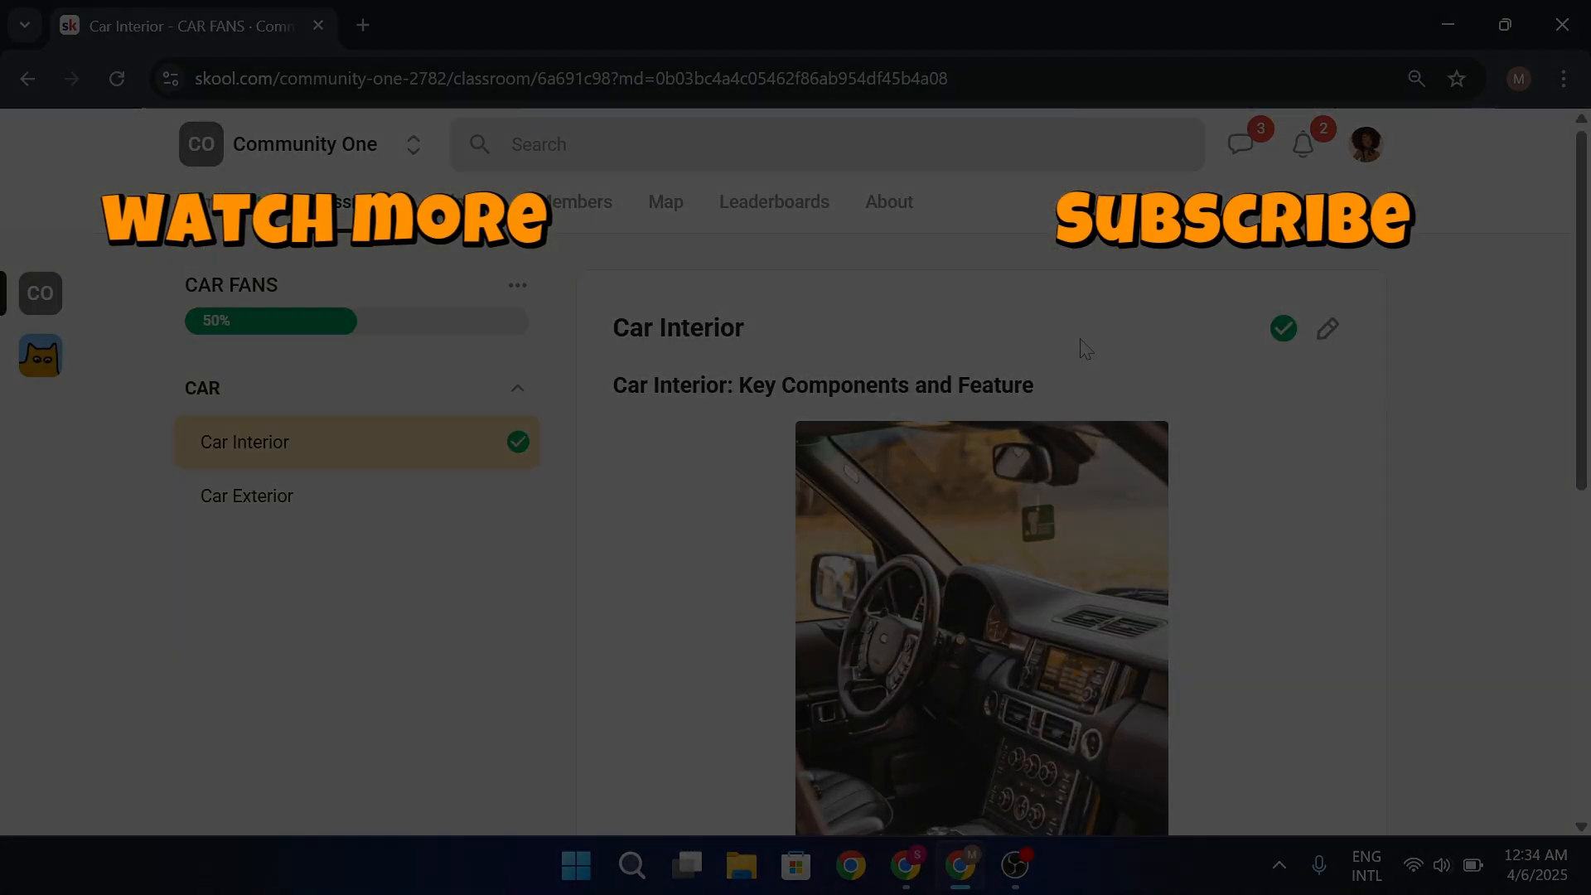